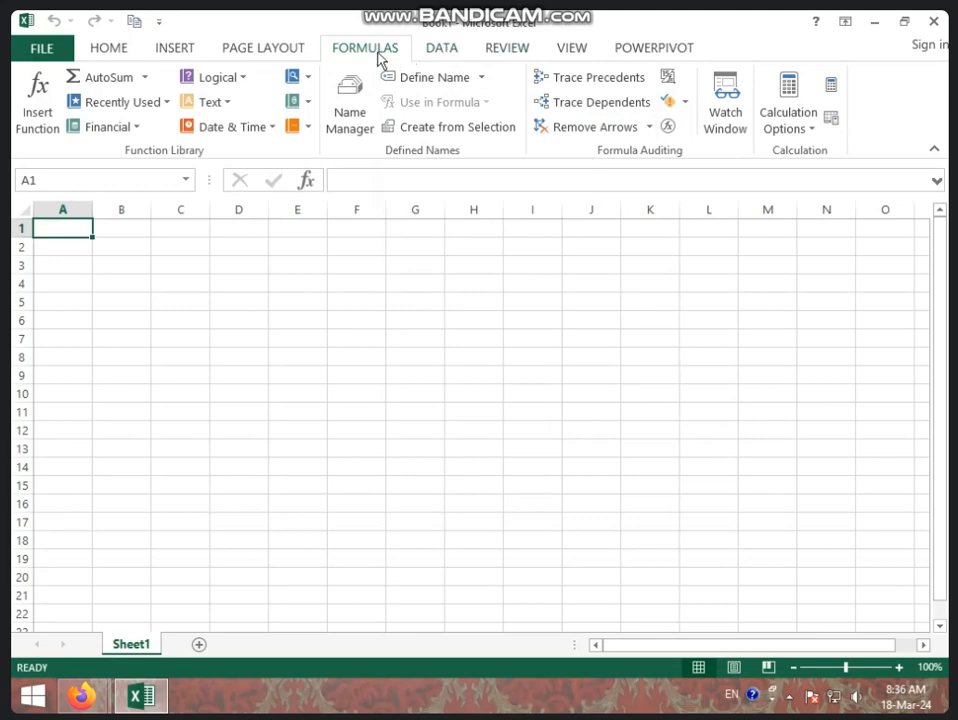
- Enter the misspelled word "computar" in cell E10 for a spelling check
{"action": "left_click", "coordinate": [462, 52]}
{"action": "left_click", "coordinate": [489, 52]}
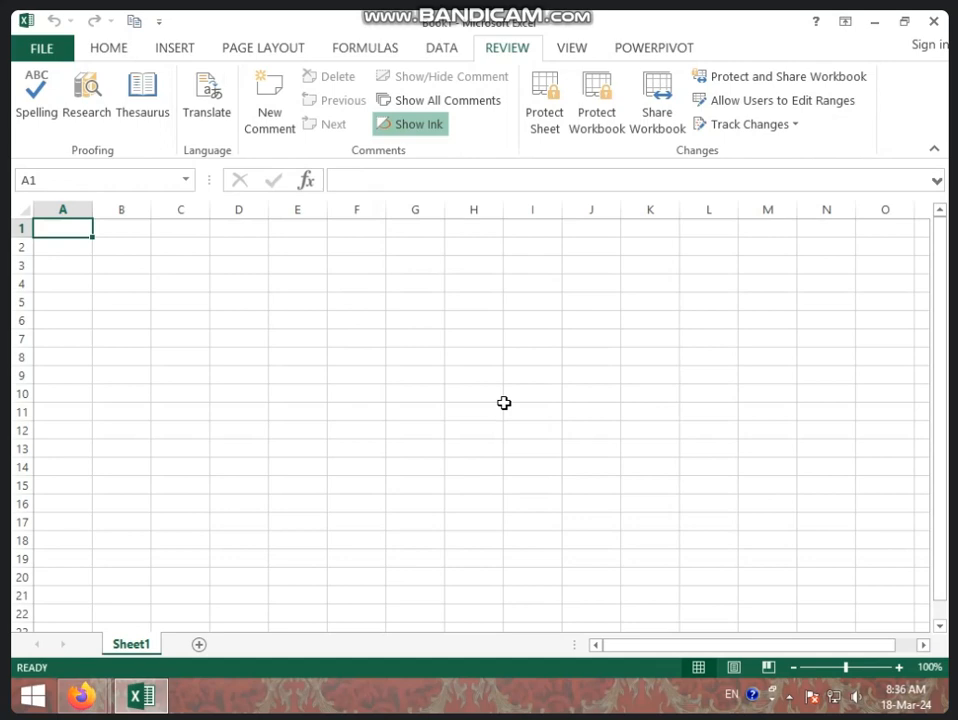
{"action": "left_click", "coordinate": [307, 388]}
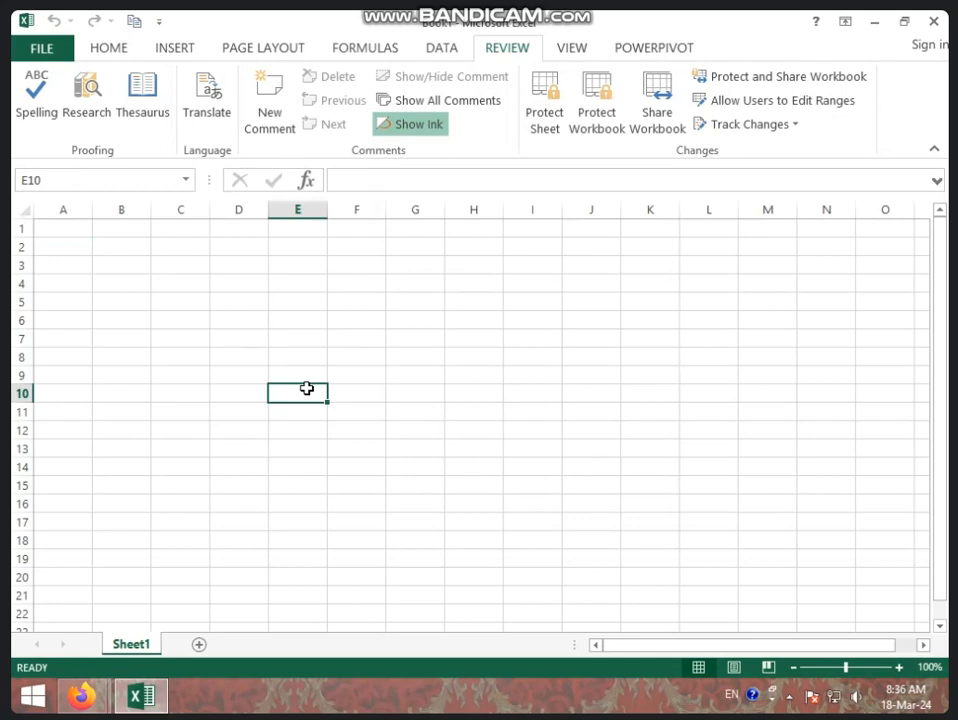
{"action": "type", "text": "computar"}
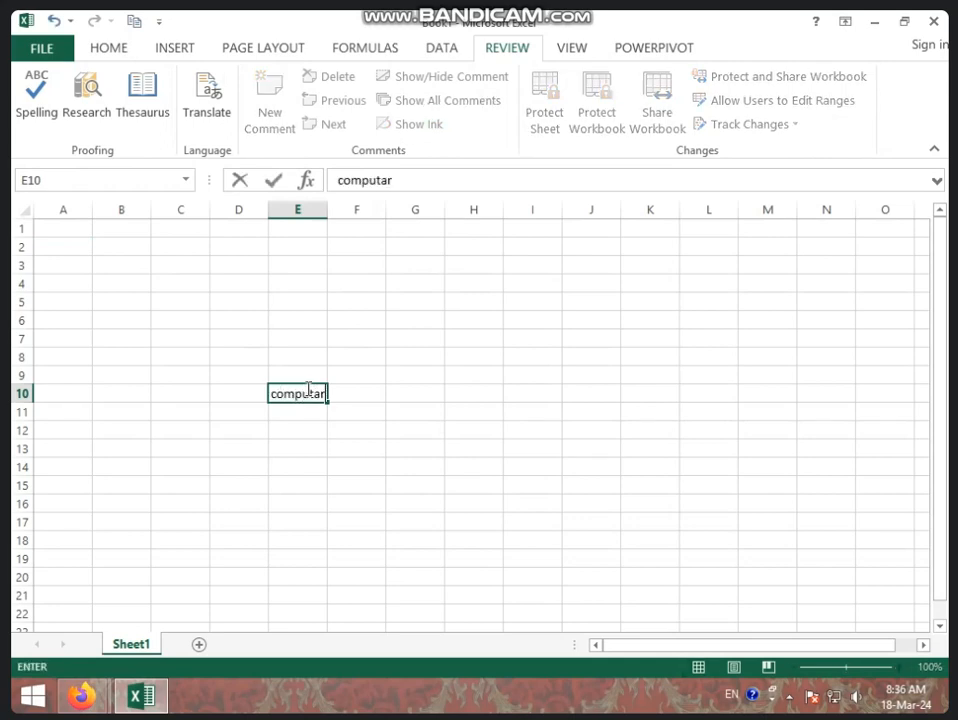
{"action": "left_click", "coordinate": [375, 446]}
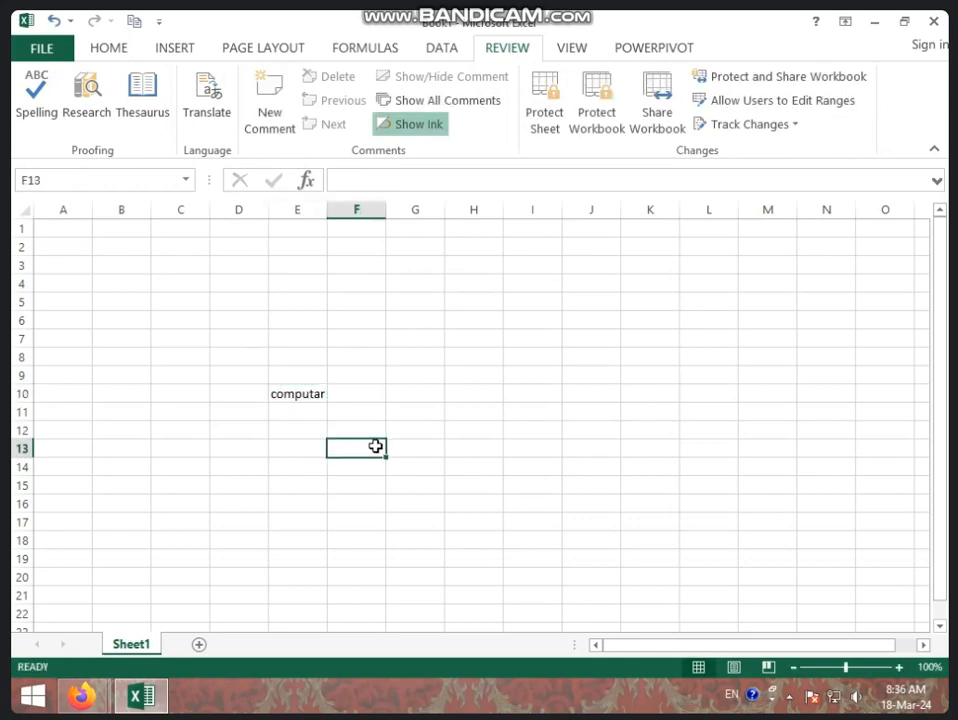
- Run the spelling check on cell E10 and replace all occurrences of "computar" with the suggestion "computer"
{"action": "left_click", "coordinate": [293, 394]}
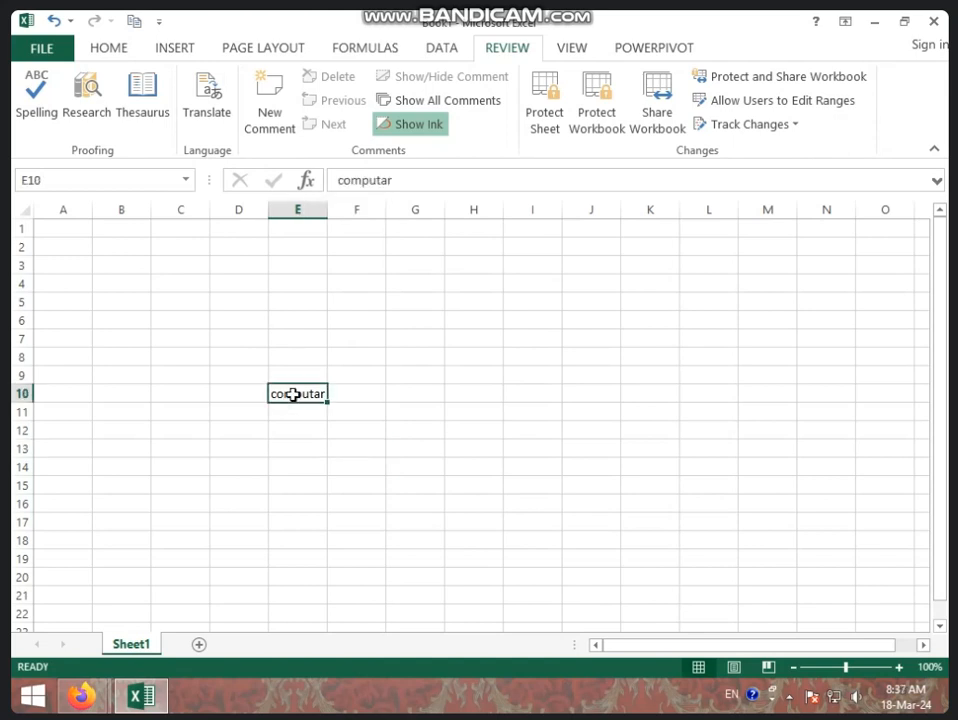
{"action": "left_click", "coordinate": [45, 114]}
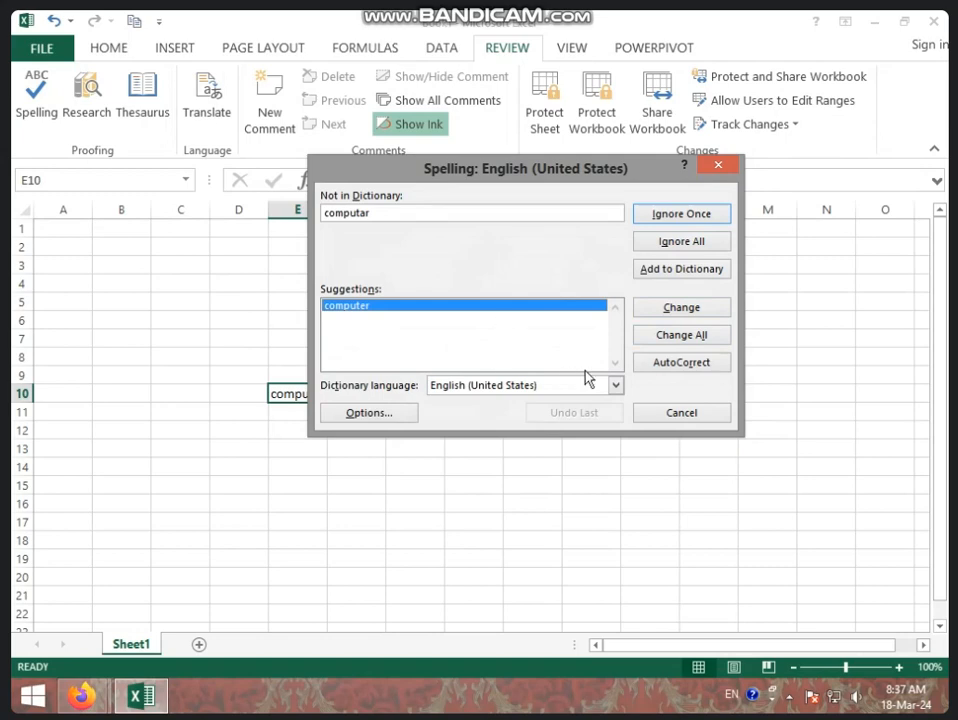
{"action": "left_click", "coordinate": [668, 338]}
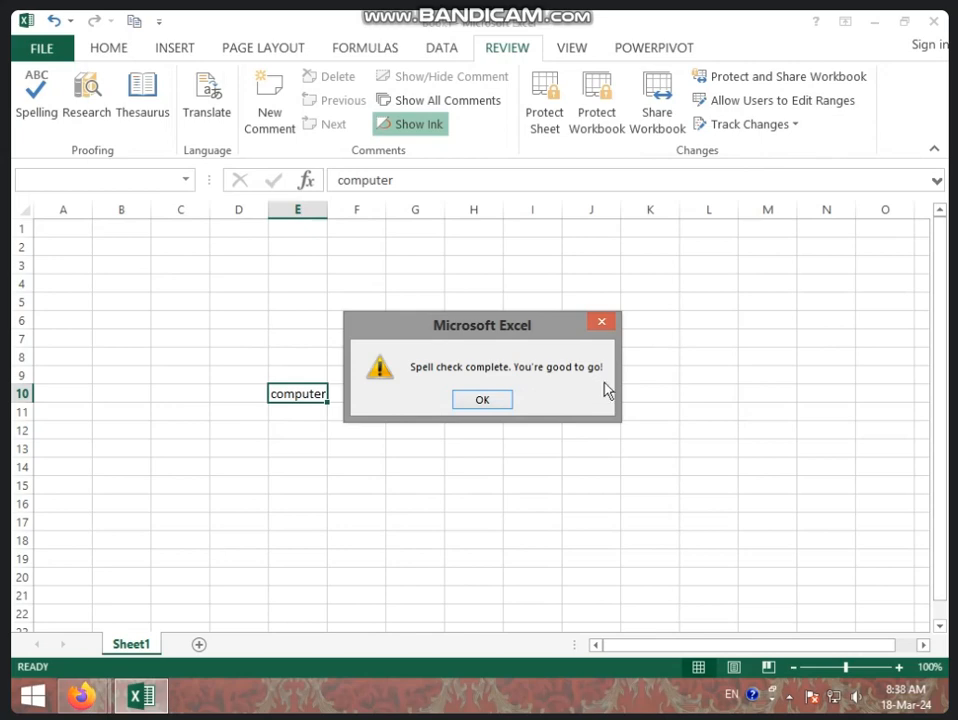
{"action": "left_click", "coordinate": [476, 397]}
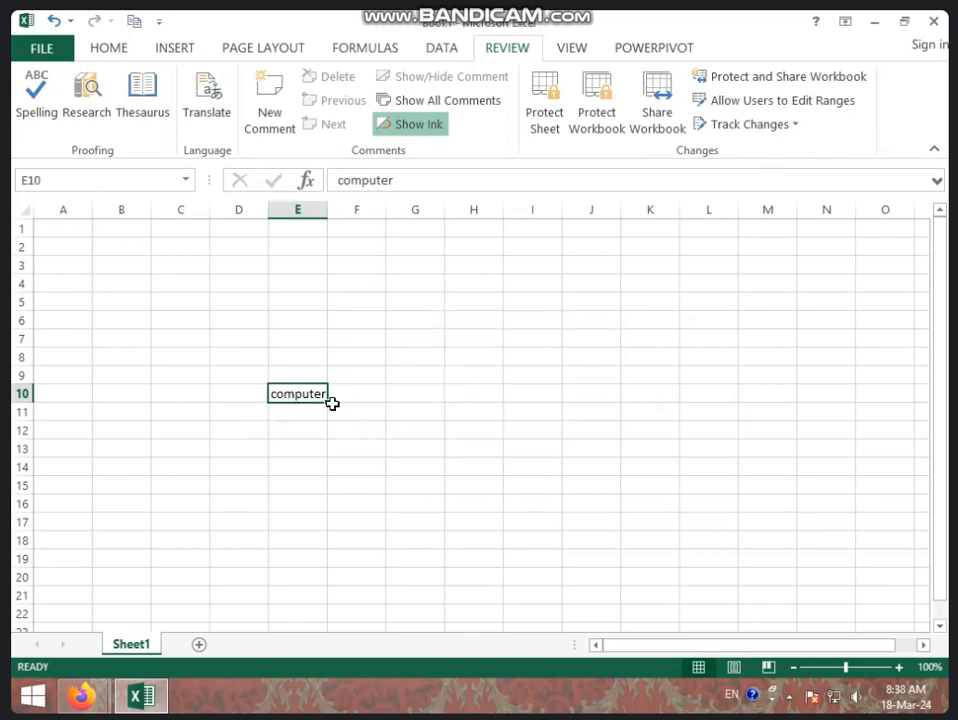
- Look up "computer" with Research in All Reference Books
{"action": "left_click", "coordinate": [410, 345]}
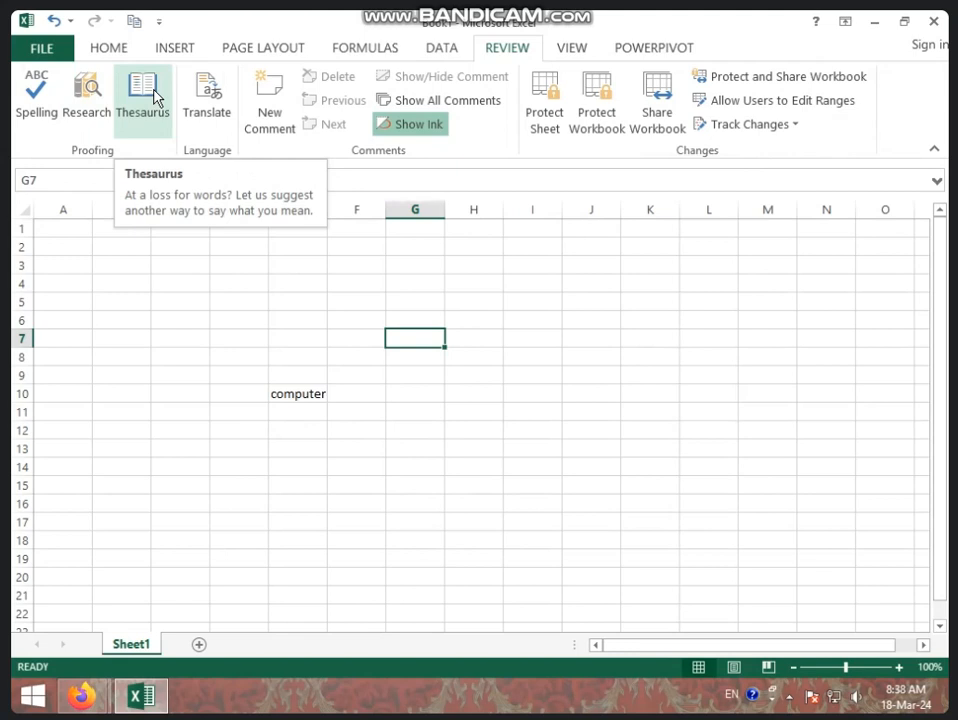
{"action": "left_click", "coordinate": [88, 92]}
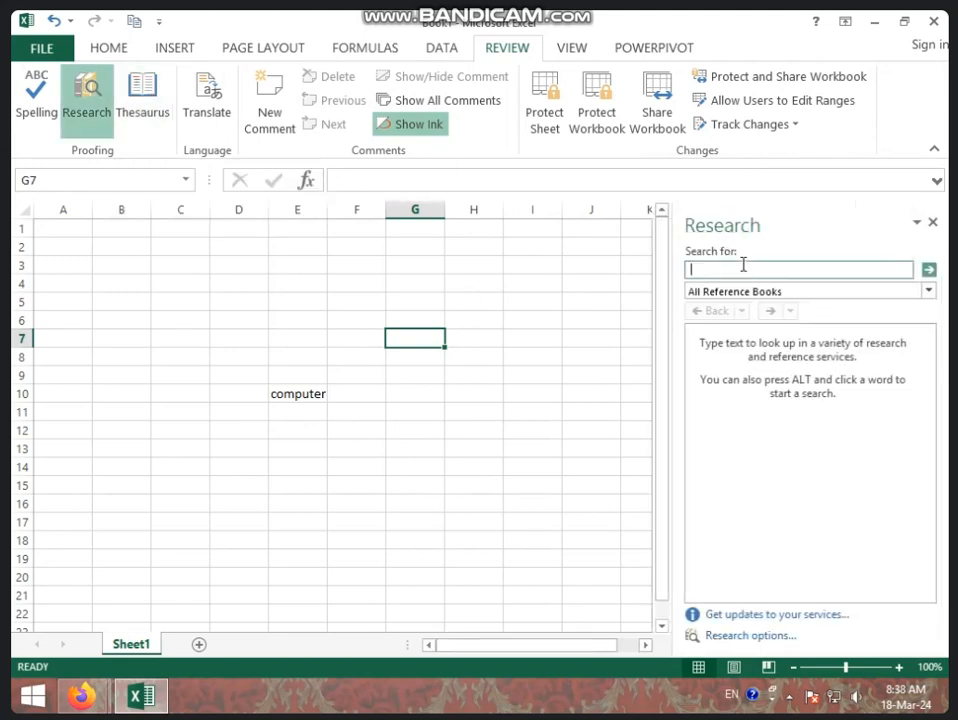
{"action": "type", "text": "computer"}
{"action": "left_click", "coordinate": [930, 271]}
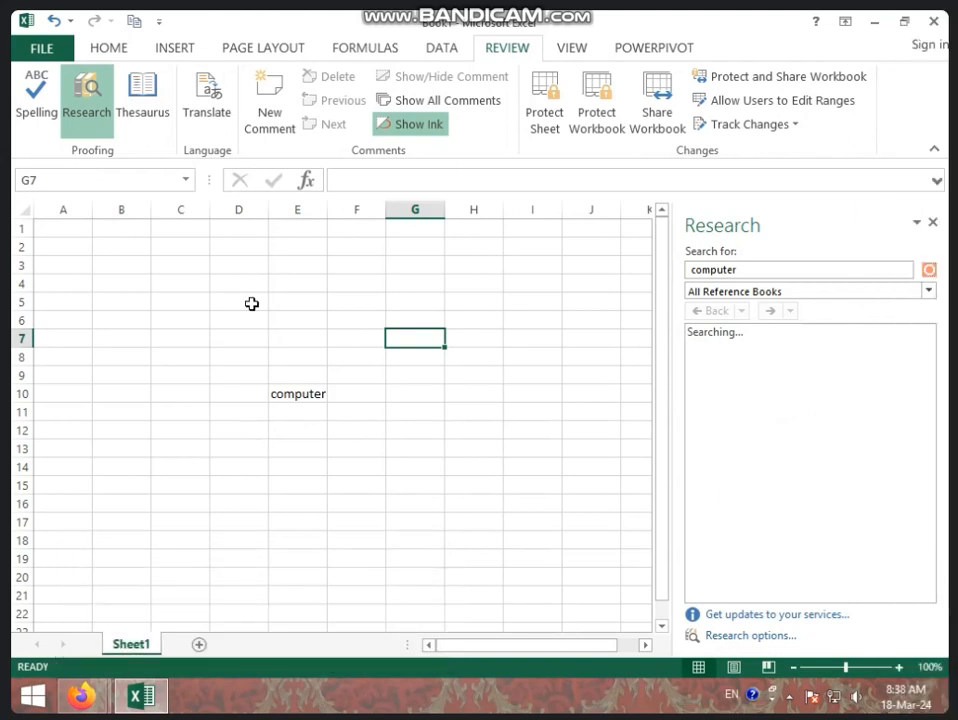
- Look up synonyms for "computer" in the Thesaurus, and close both the Research and Thesaurus results
{"action": "left_click", "coordinate": [156, 112]}
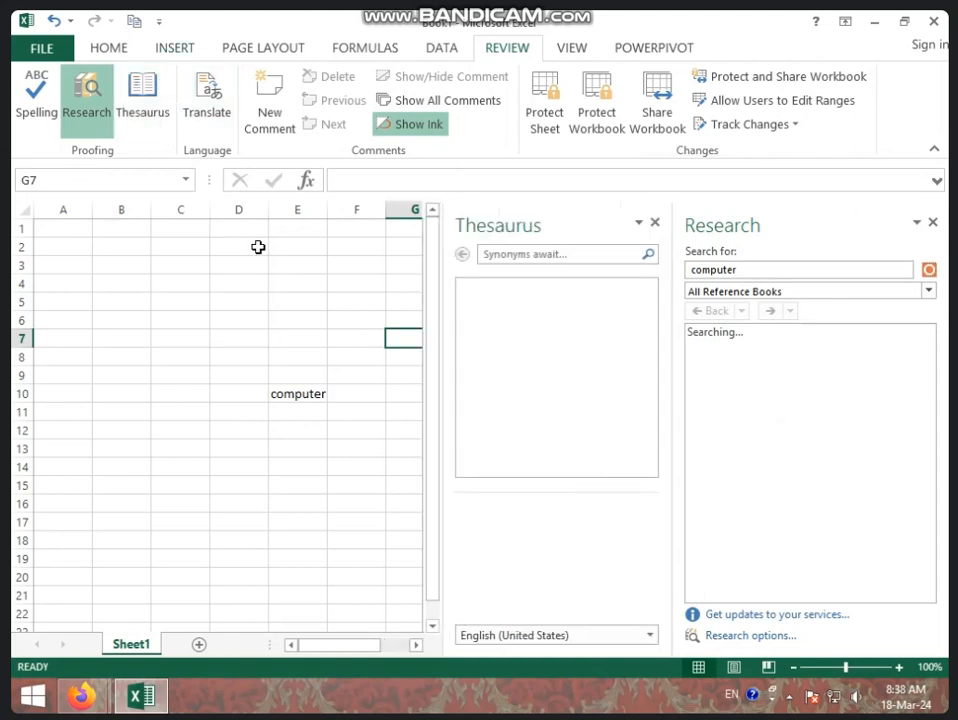
{"action": "left_click", "coordinate": [550, 253]}
{"action": "type", "text": "computer"}
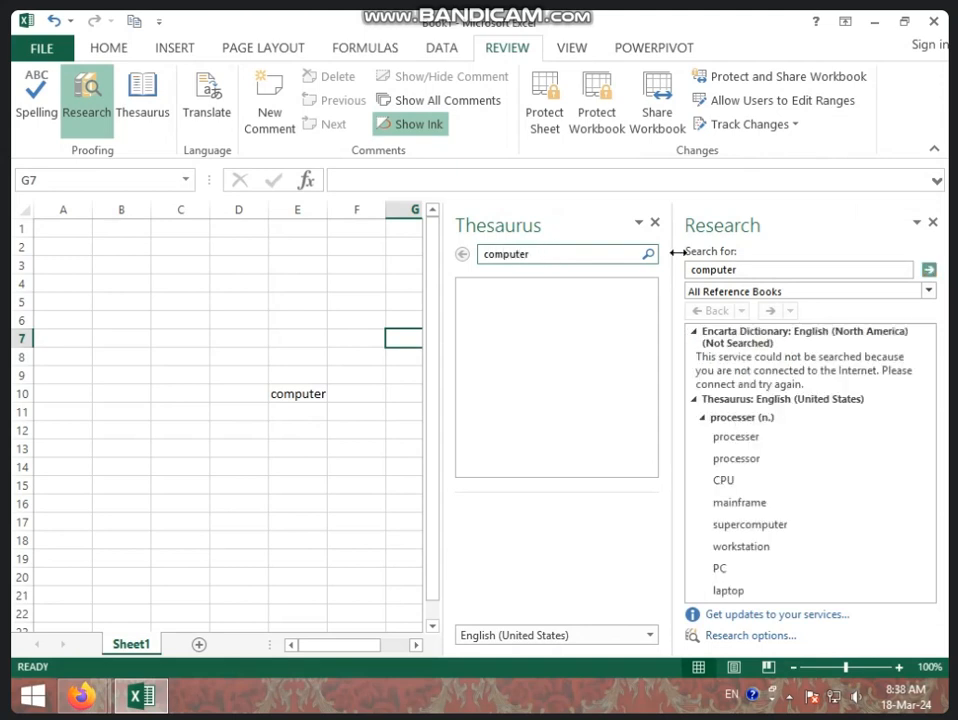
{"action": "left_click", "coordinate": [648, 254]}
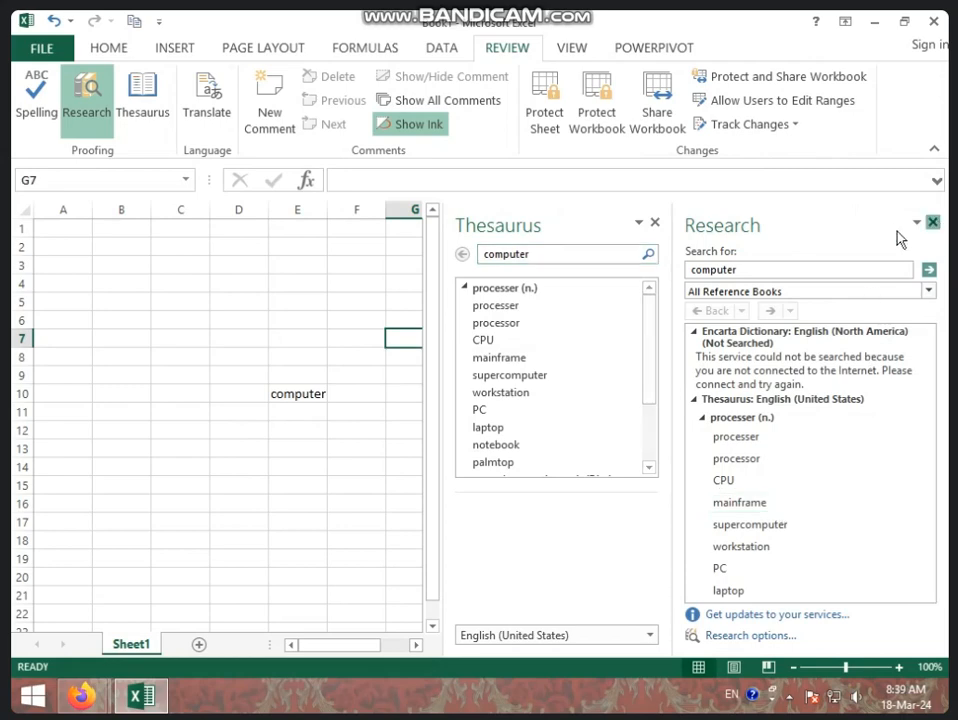
{"action": "left_click", "coordinate": [932, 222]}
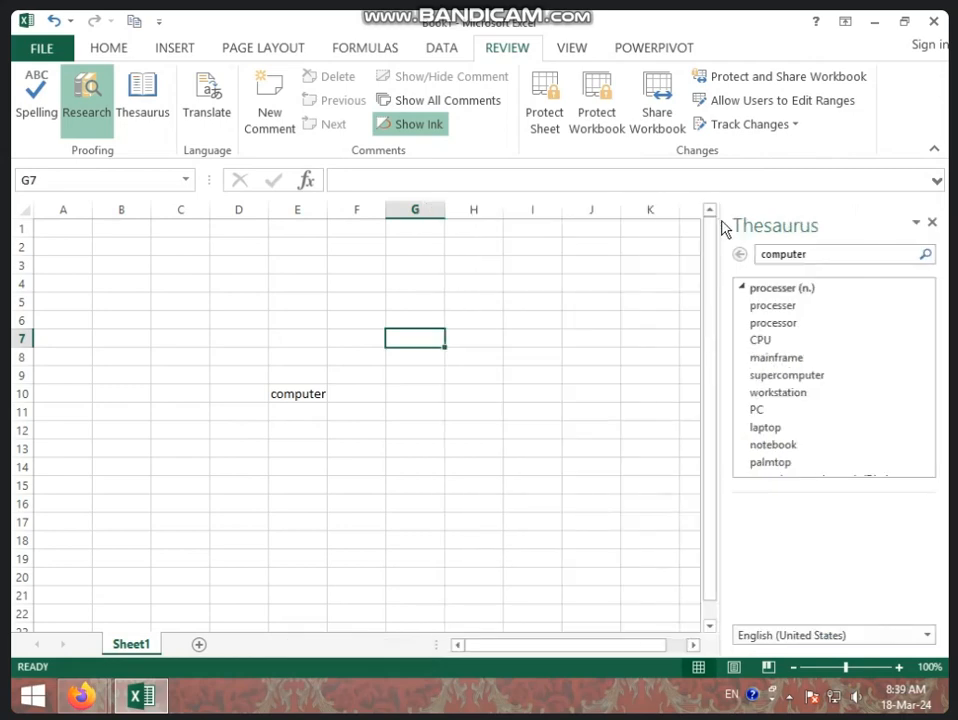
{"action": "left_click", "coordinate": [932, 222]}
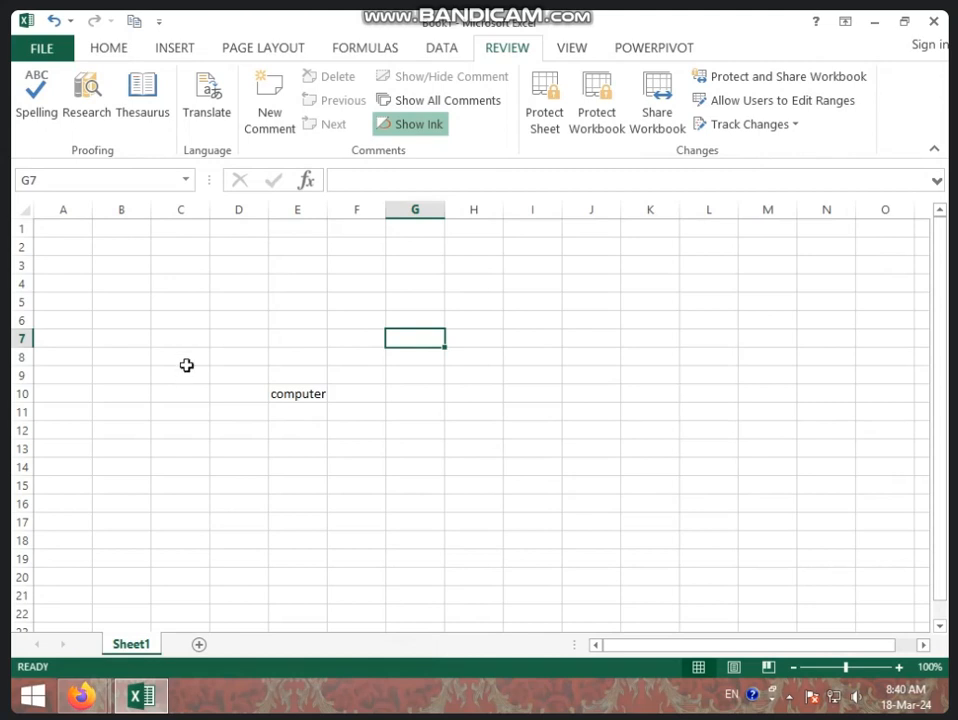
- Select cell D4, switch to Google Chrome and search Google for "great lines about apj abdul kalam"
{"action": "left_click", "coordinate": [256, 286]}
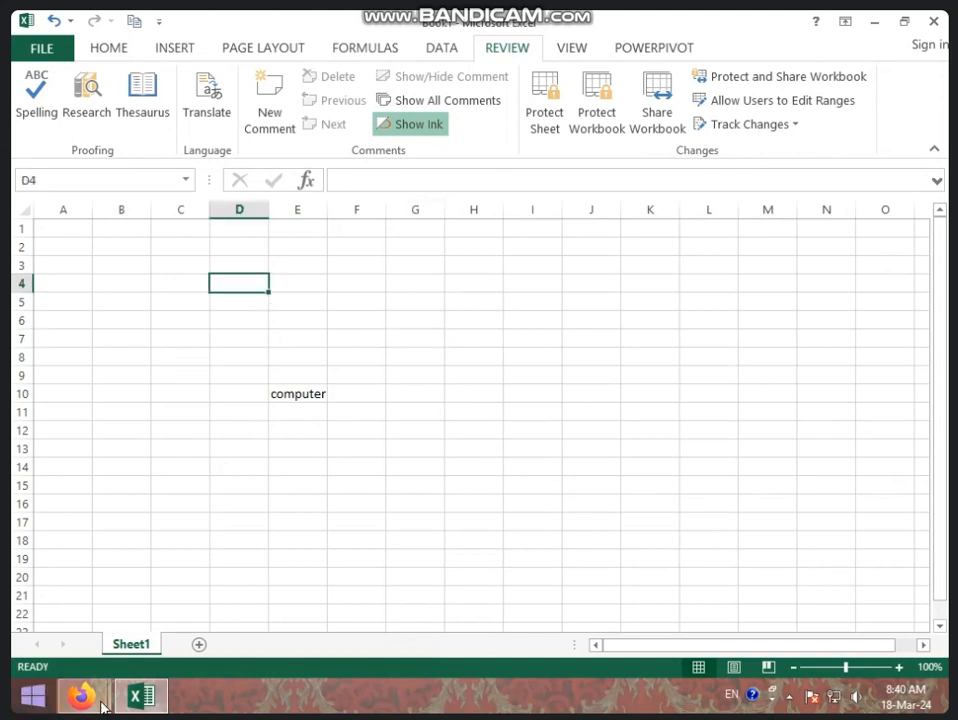
{"action": "left_click", "coordinate": [874, 26]}
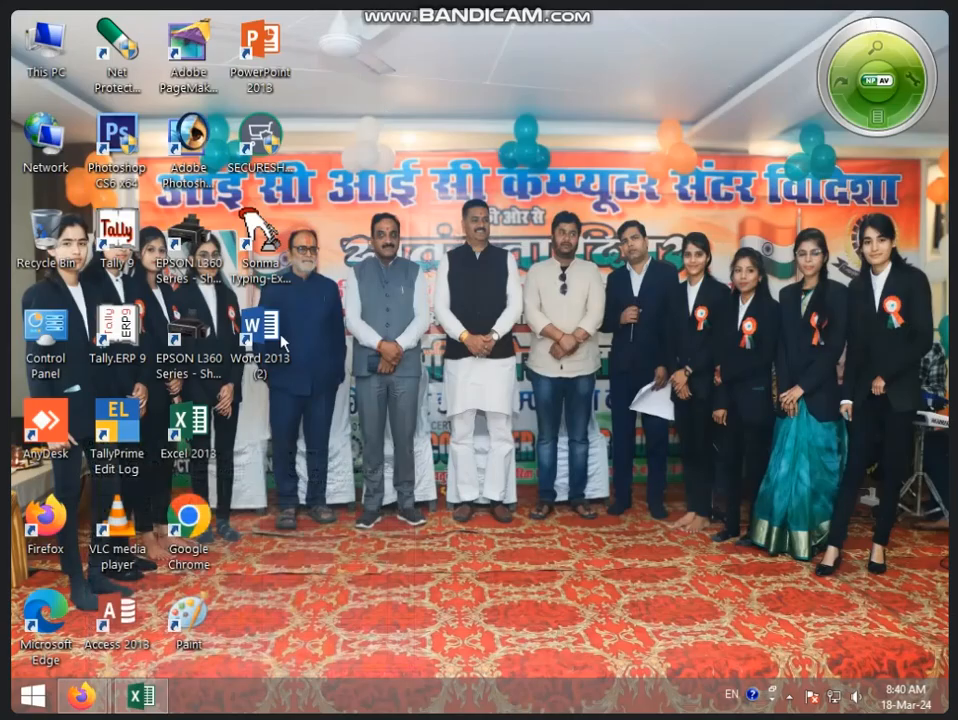
{"action": "double_click", "coordinate": [190, 520]}
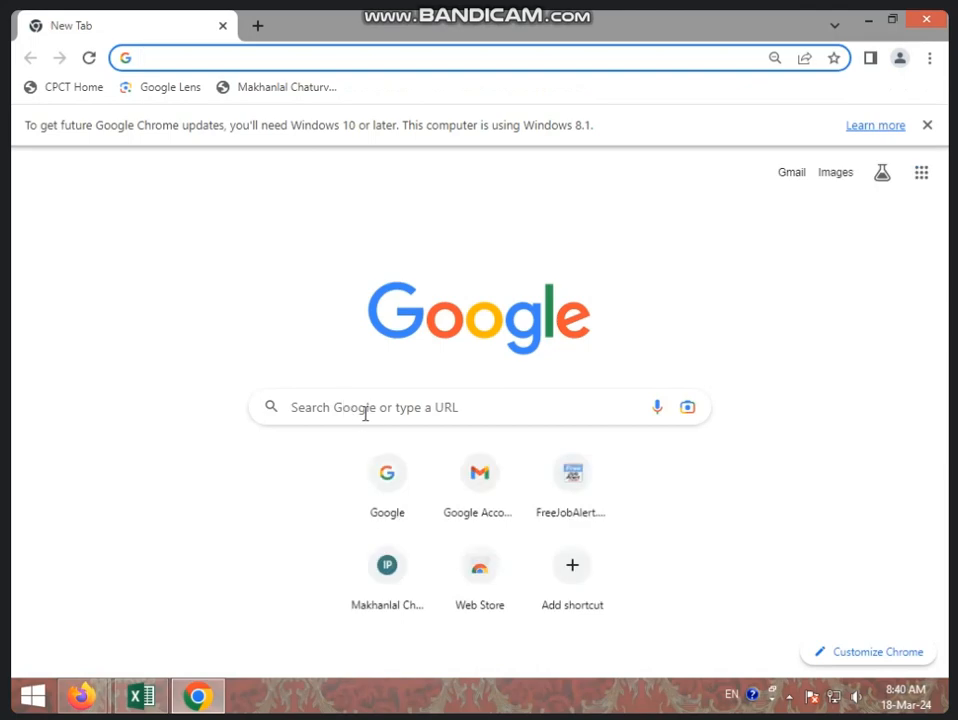
{"action": "left_click", "coordinate": [365, 410]}
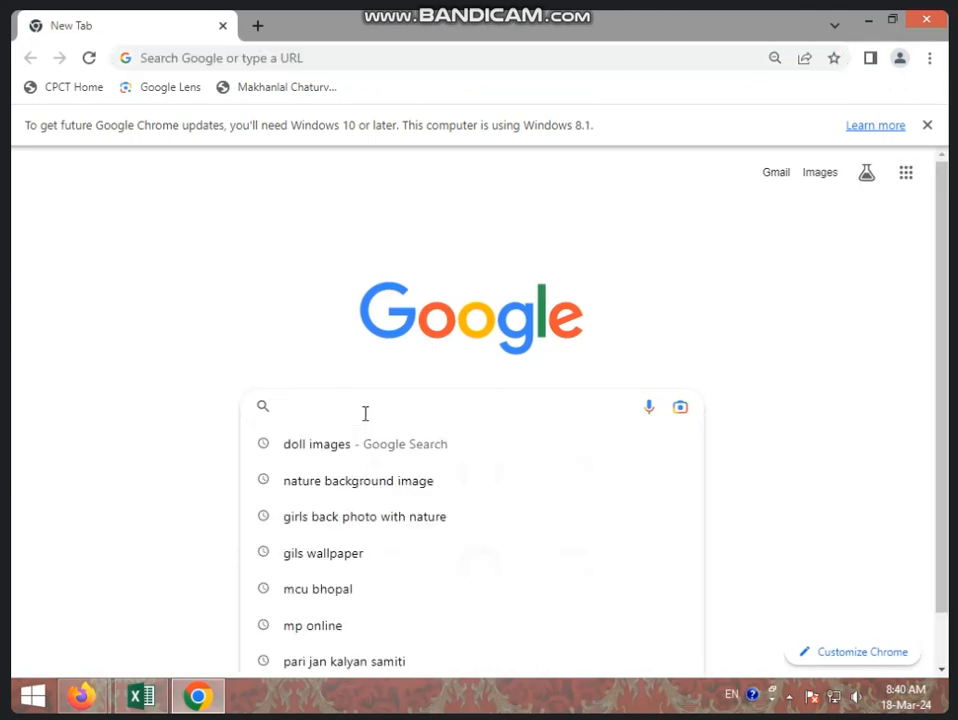
{"action": "type", "text": "great "}
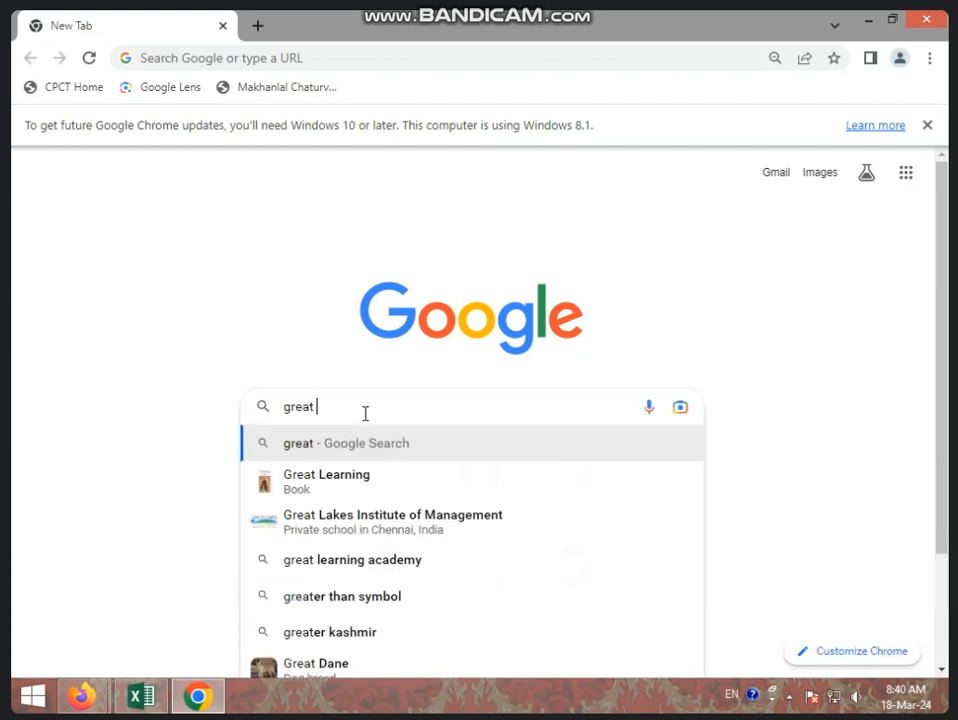
{"action": "type", "text": "lines abo"}
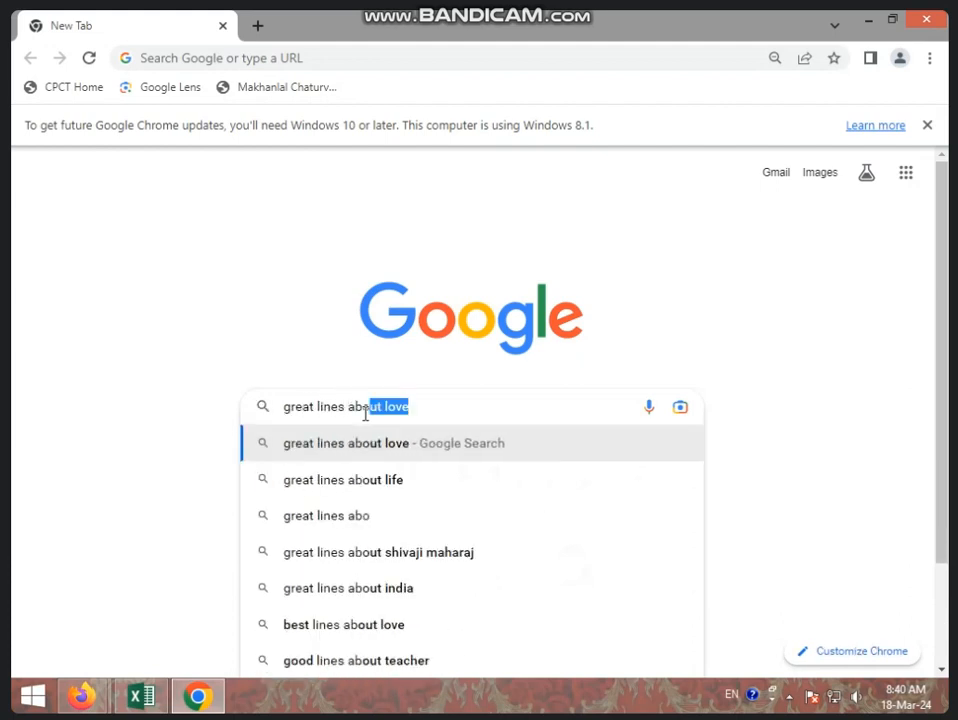
{"action": "type", "text": "ut apj a"}
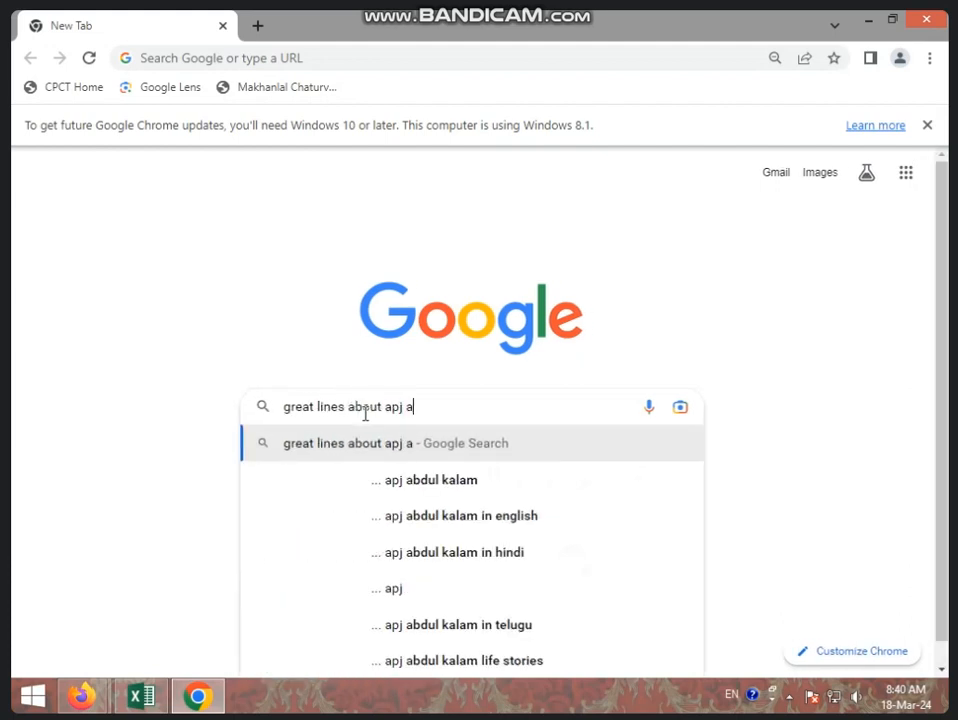
{"action": "type", "text": "bdul kalam"}
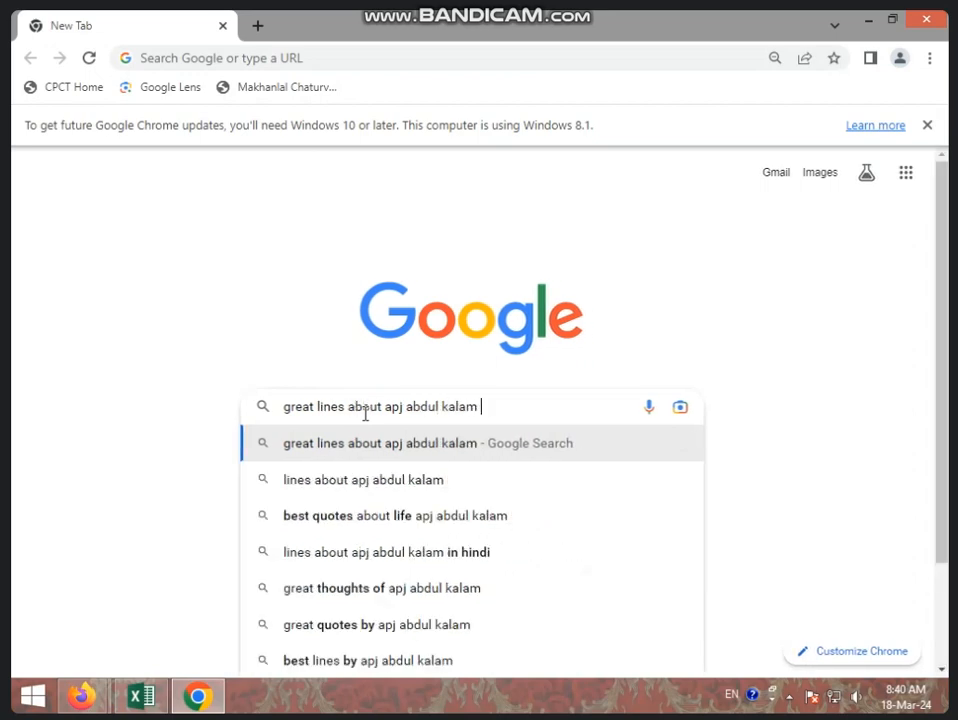
{"action": "key", "text": "Return"}
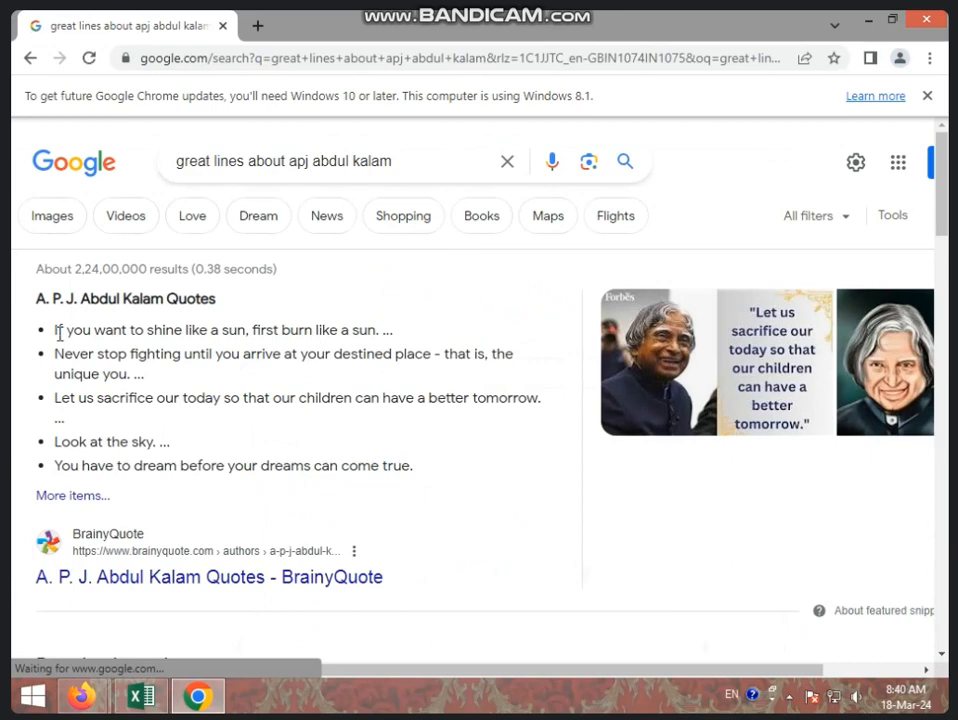
- Copy the quote "If you want to shine like a sun, first burn like a sun. ..." and paste it into Excel cell D4
{"action": "left_click_drag", "start_coordinate": [58, 329], "coordinate": [405, 330]}
{"action": "key", "text": "ctrl+c"}
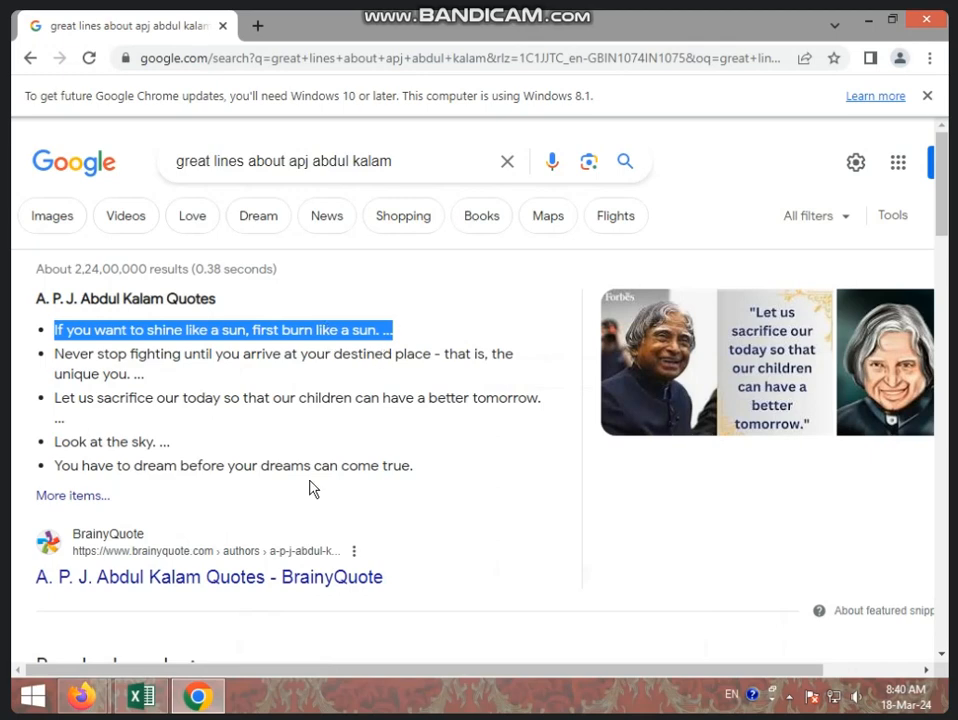
{"action": "key", "text": "alt+Tab"}
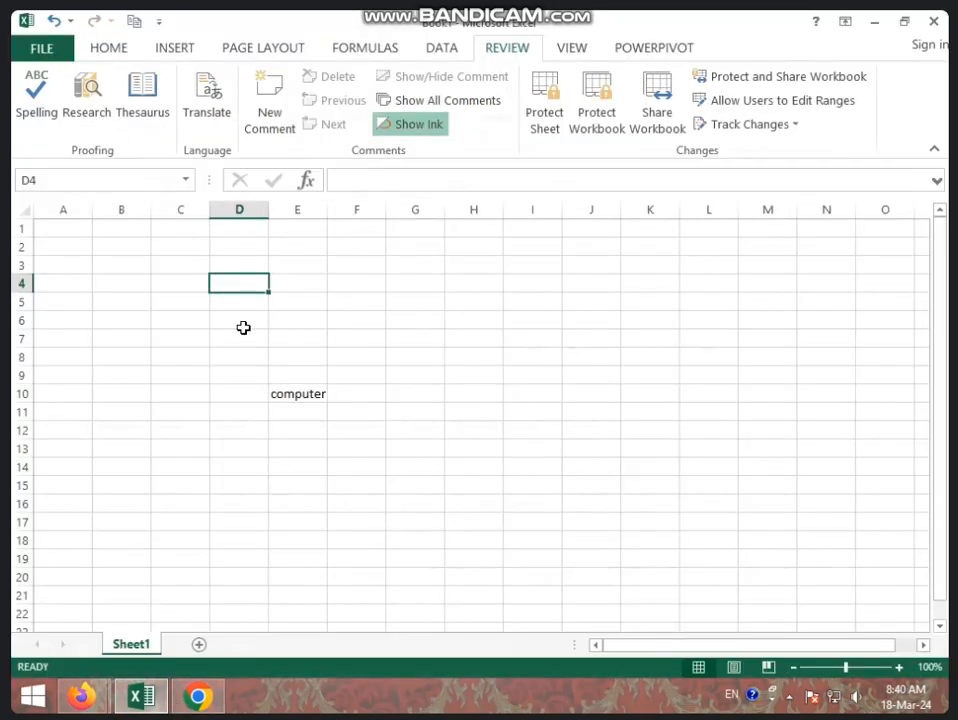
{"action": "key", "text": "ctrl+v"}
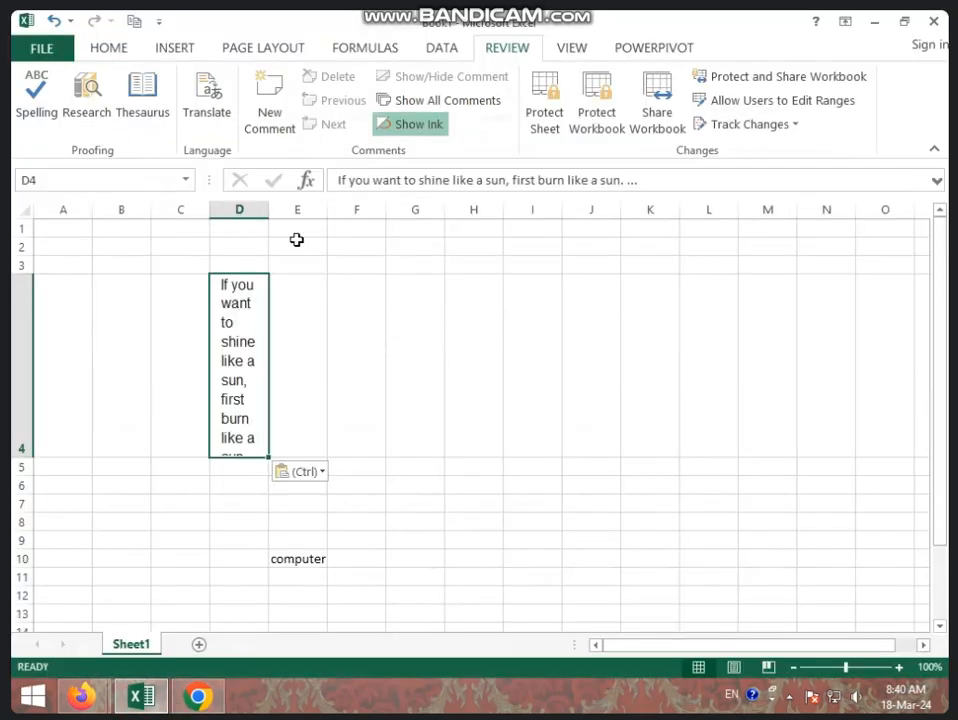
- Widen column D so the pasted quote fits on one line and shrink row 4 to one text line high
{"action": "left_click_drag", "start_coordinate": [268, 210], "coordinate": [701, 214]}
{"action": "left_click", "coordinate": [22, 463]}
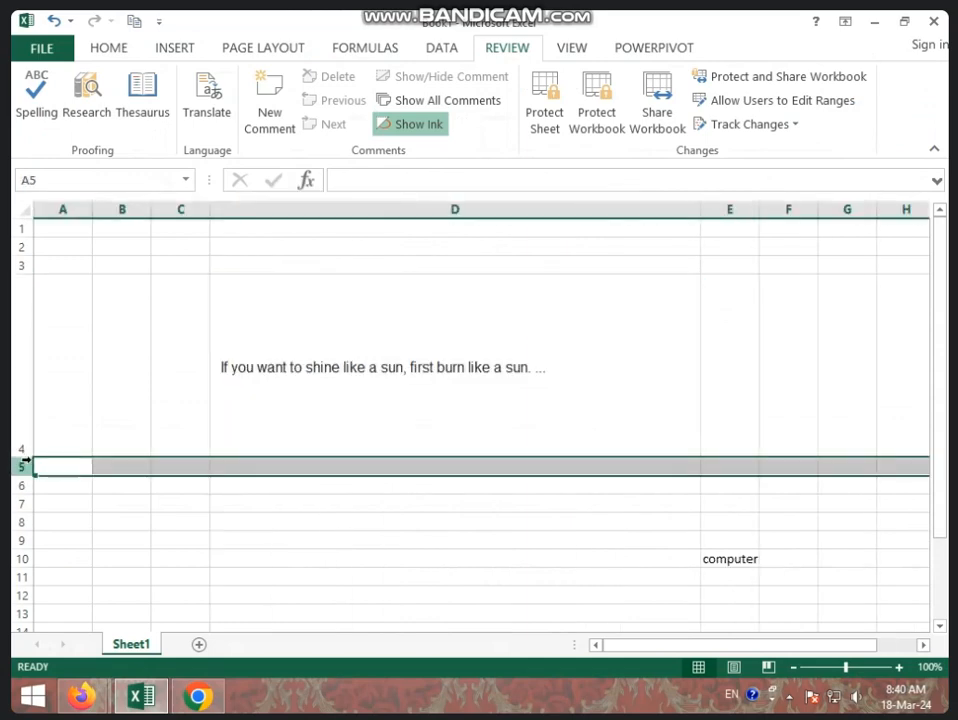
{"action": "left_click_drag", "start_coordinate": [22, 456], "coordinate": [33, 294]}
{"action": "left_click", "coordinate": [310, 286]}
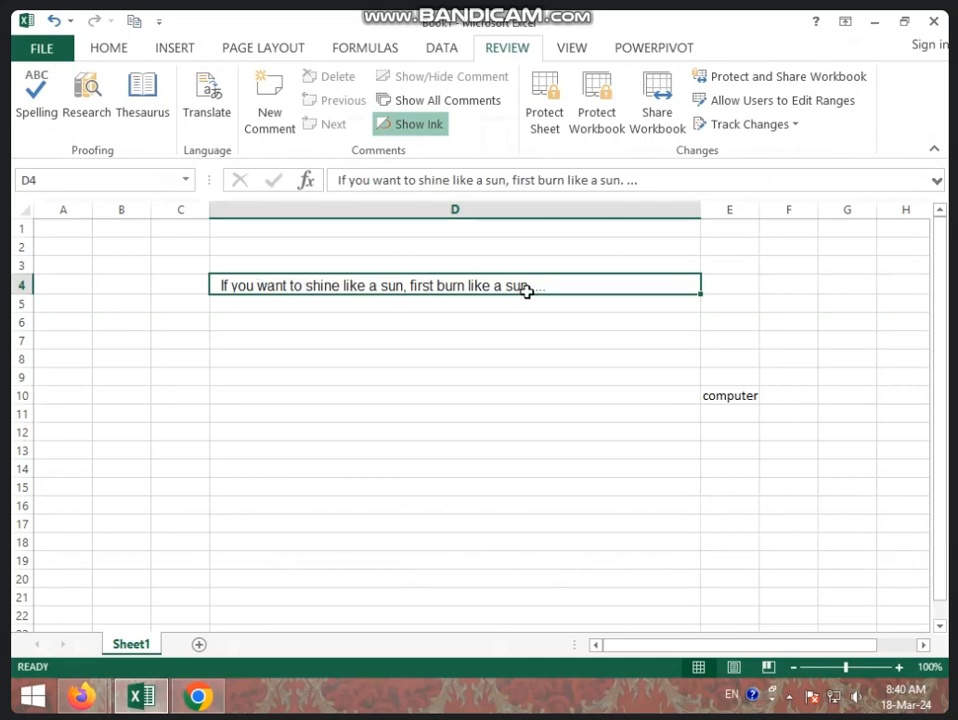
- Translate the quote in cell D4 from English (United States) to Hindi
{"action": "left_click", "coordinate": [219, 99]}
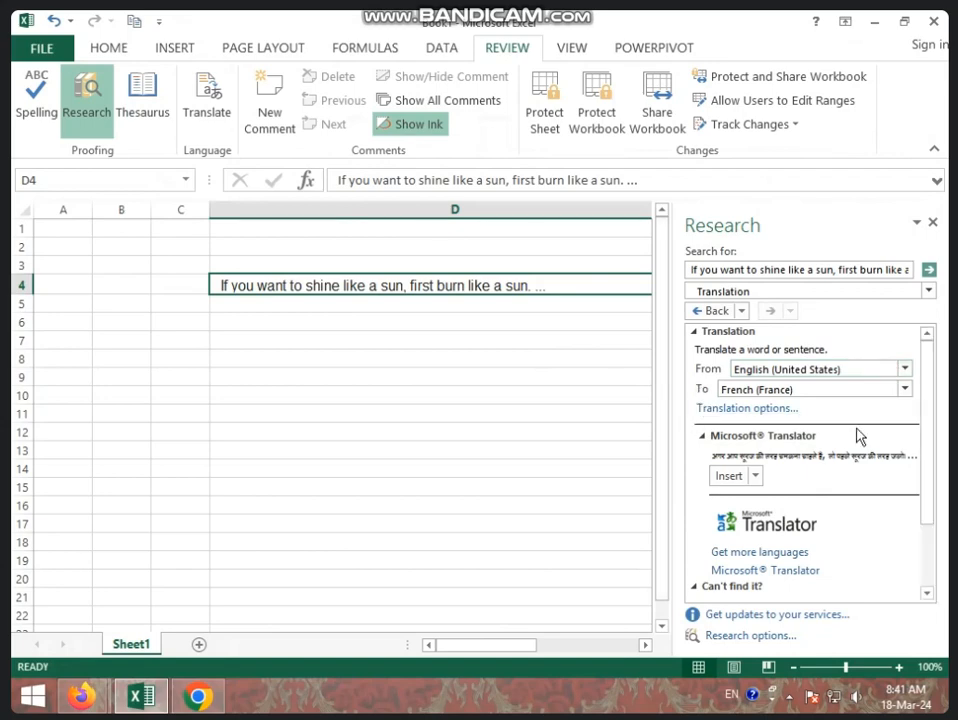
{"action": "left_click", "coordinate": [905, 371]}
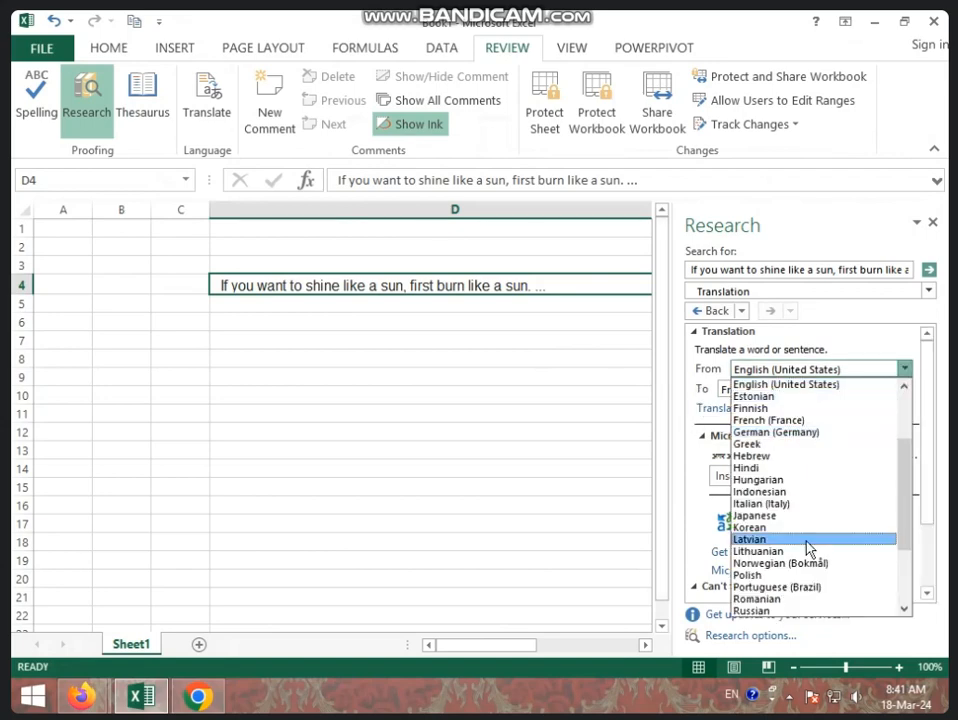
{"action": "left_click", "coordinate": [578, 468]}
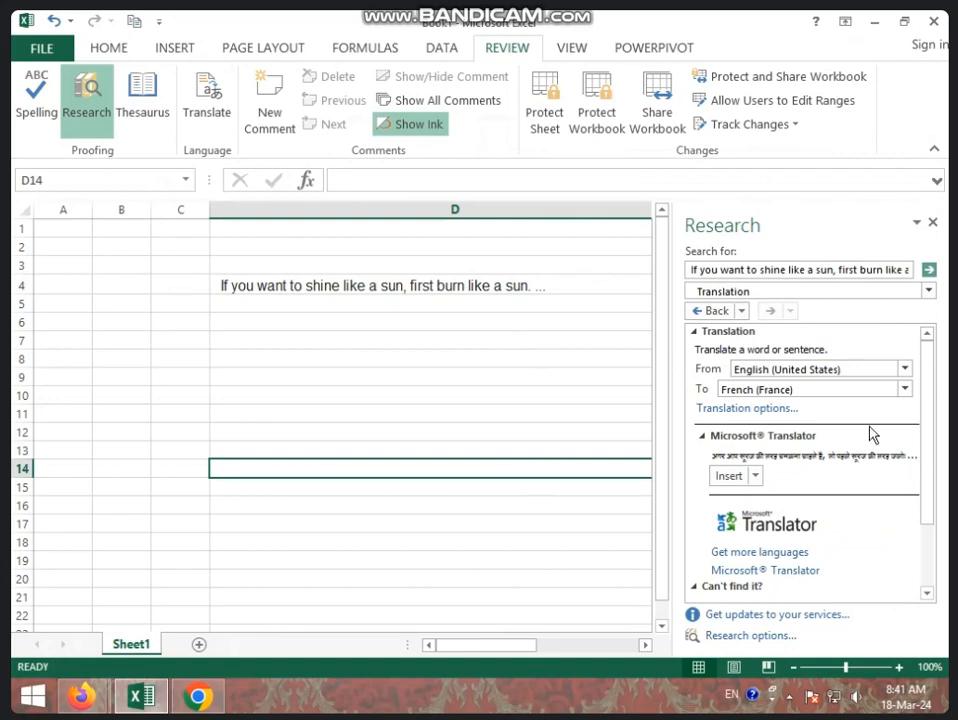
{"action": "left_click", "coordinate": [899, 391]}
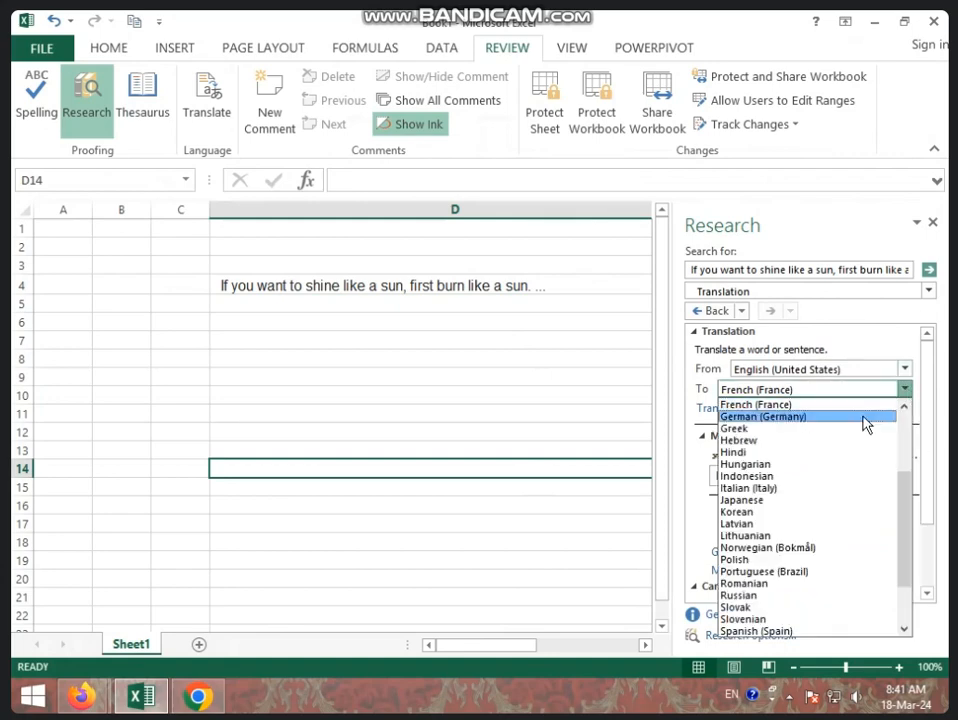
{"action": "left_click", "coordinate": [824, 455]}
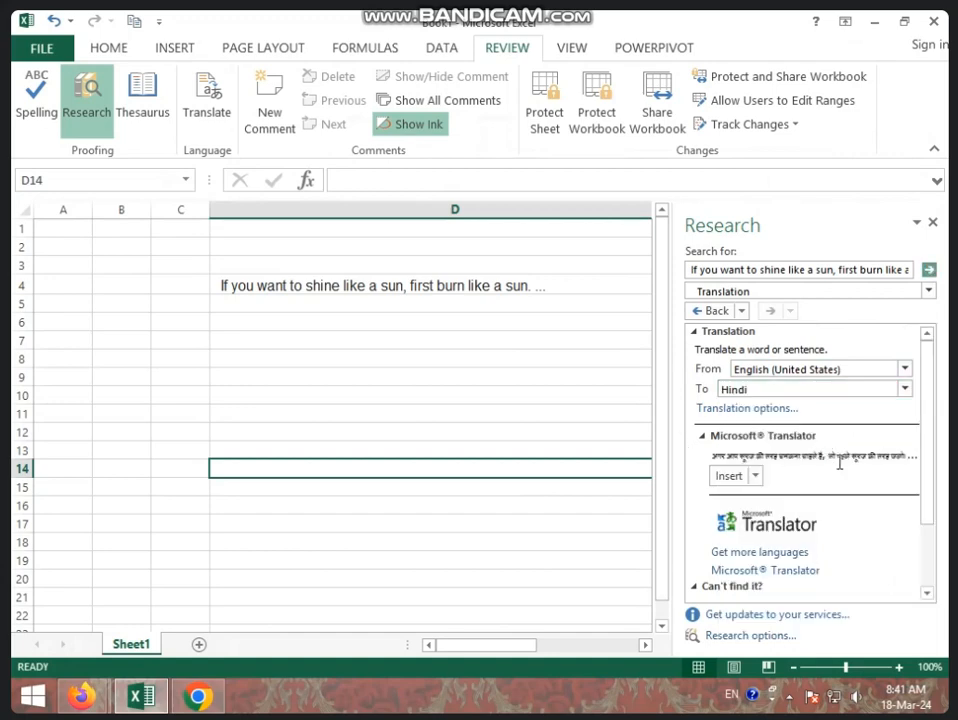
- Copy the Hindi translation of the quote from the Research results and paste it into cell D6
{"action": "left_click", "coordinate": [473, 287]}
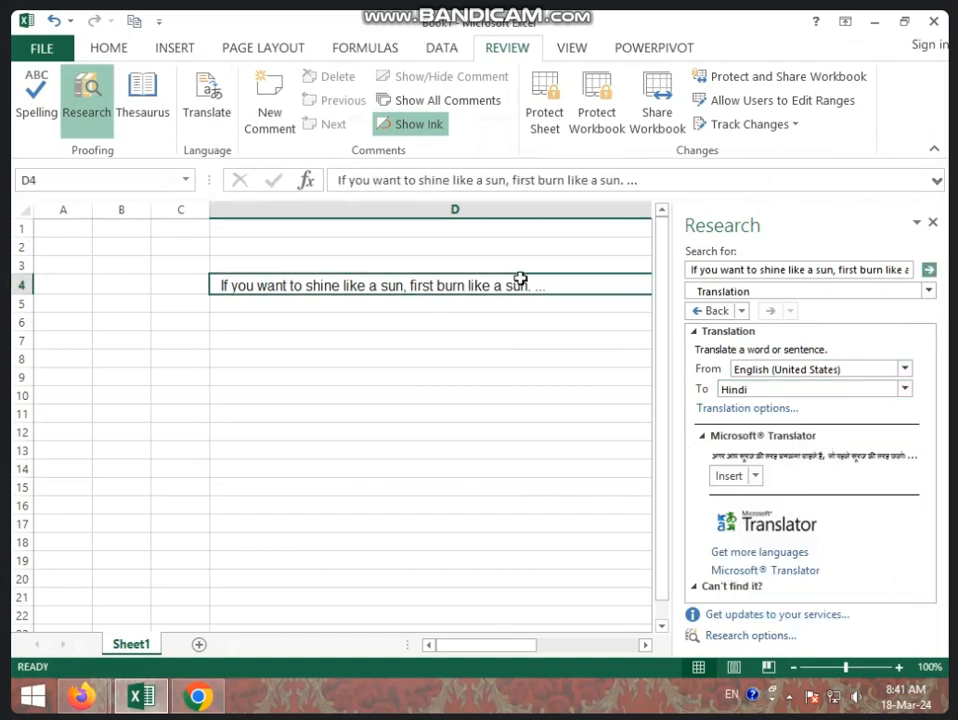
{"action": "left_click", "coordinate": [757, 477]}
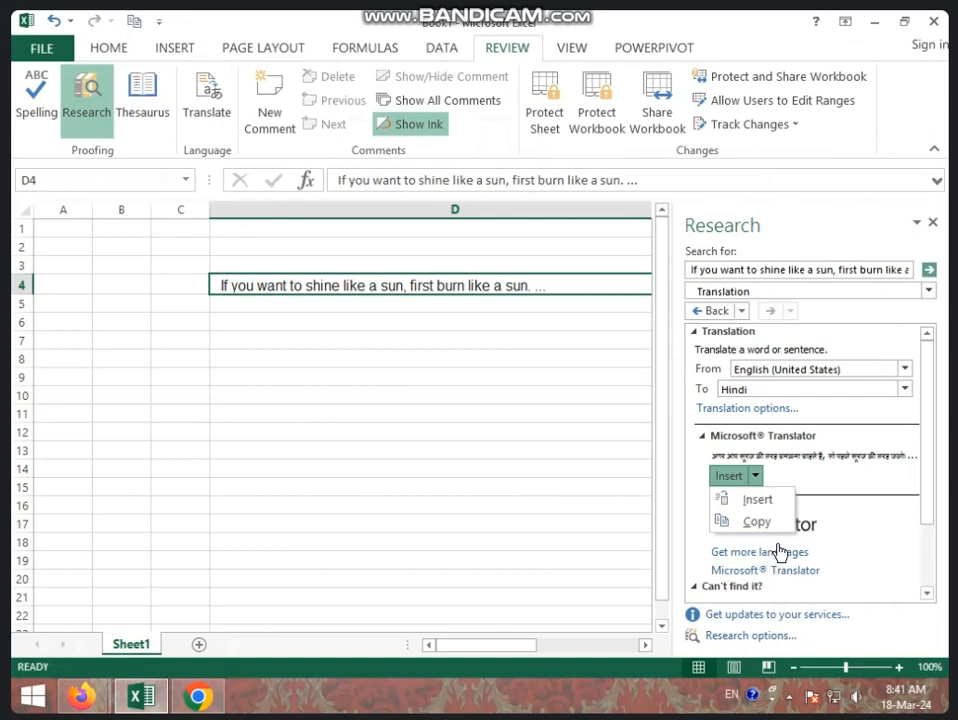
{"action": "left_click", "coordinate": [757, 522]}
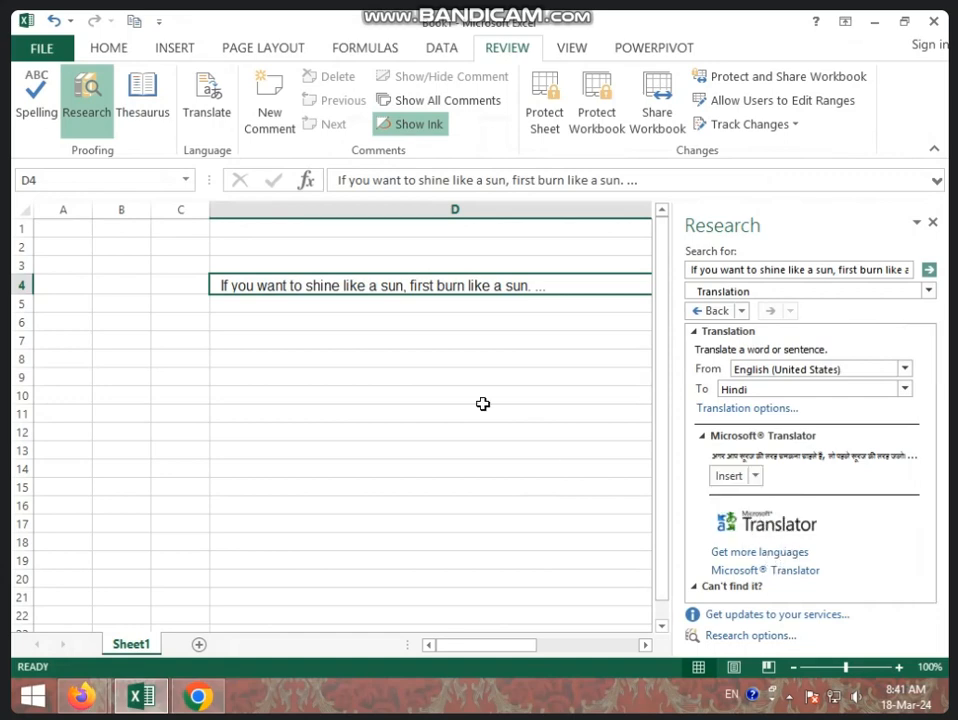
{"action": "left_click", "coordinate": [340, 321]}
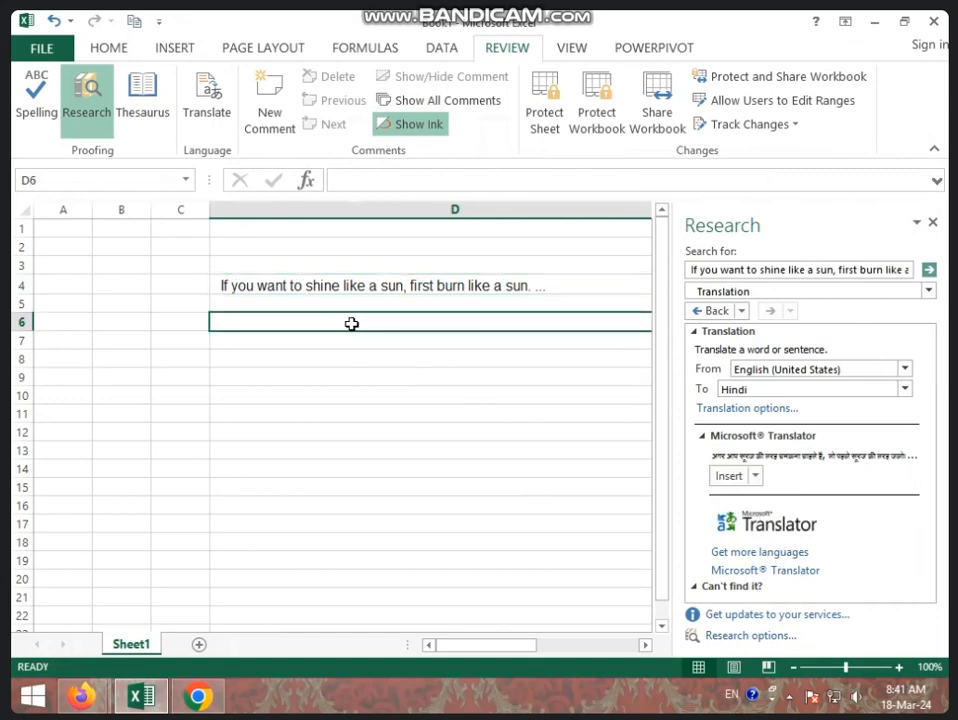
{"action": "key", "text": "ctrl+v"}
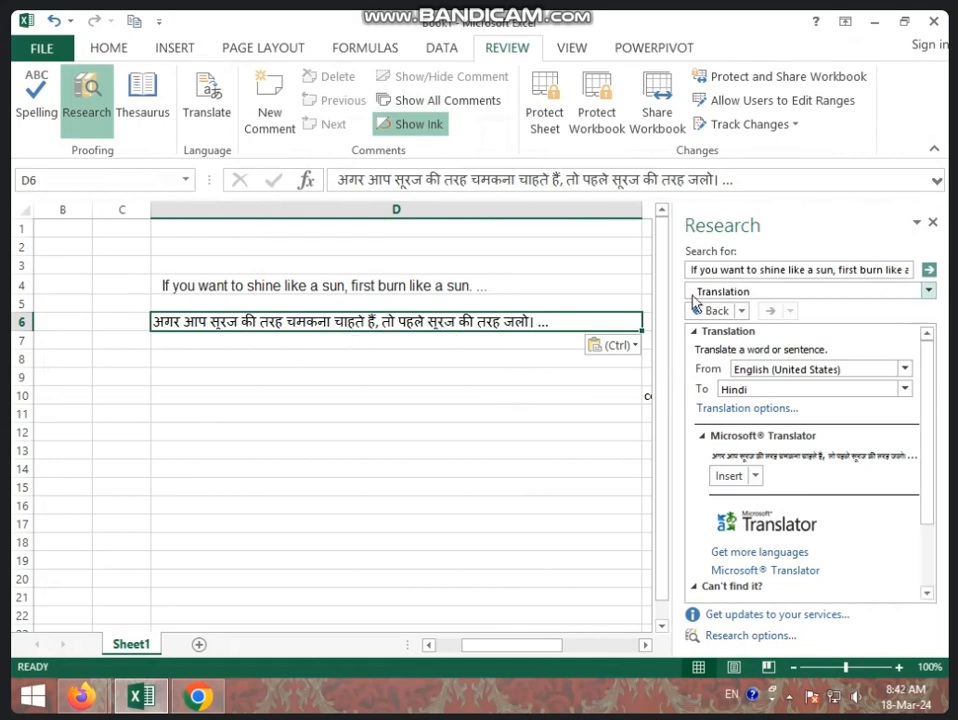
- Translate the quote in cell D4 from English (United States) to Urdu (Pakistan)
{"action": "left_click", "coordinate": [572, 293]}
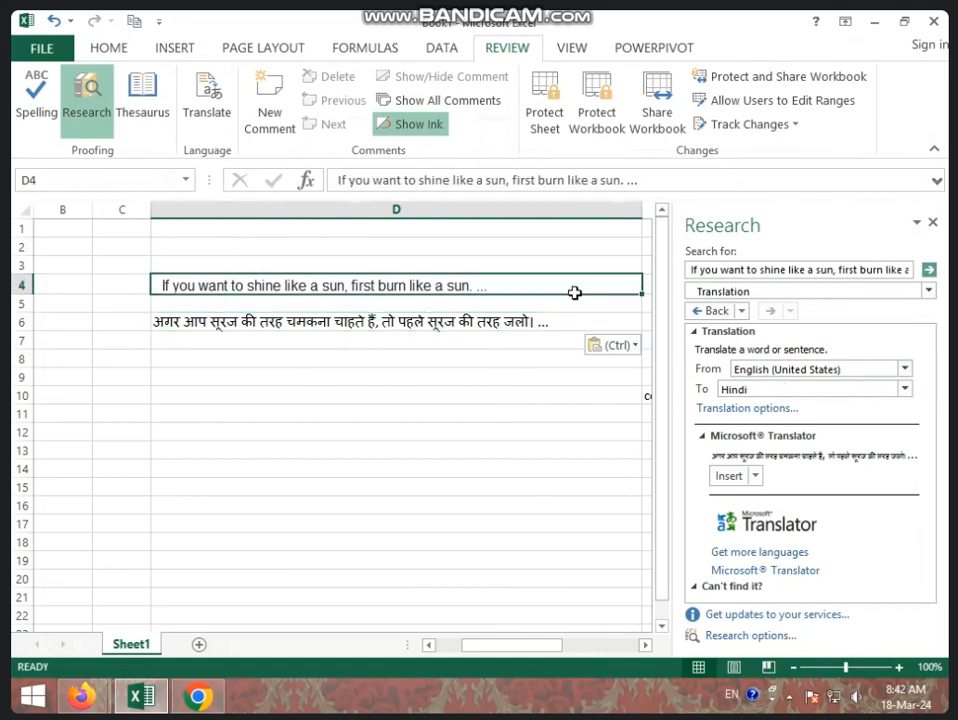
{"action": "left_click", "coordinate": [904, 389]}
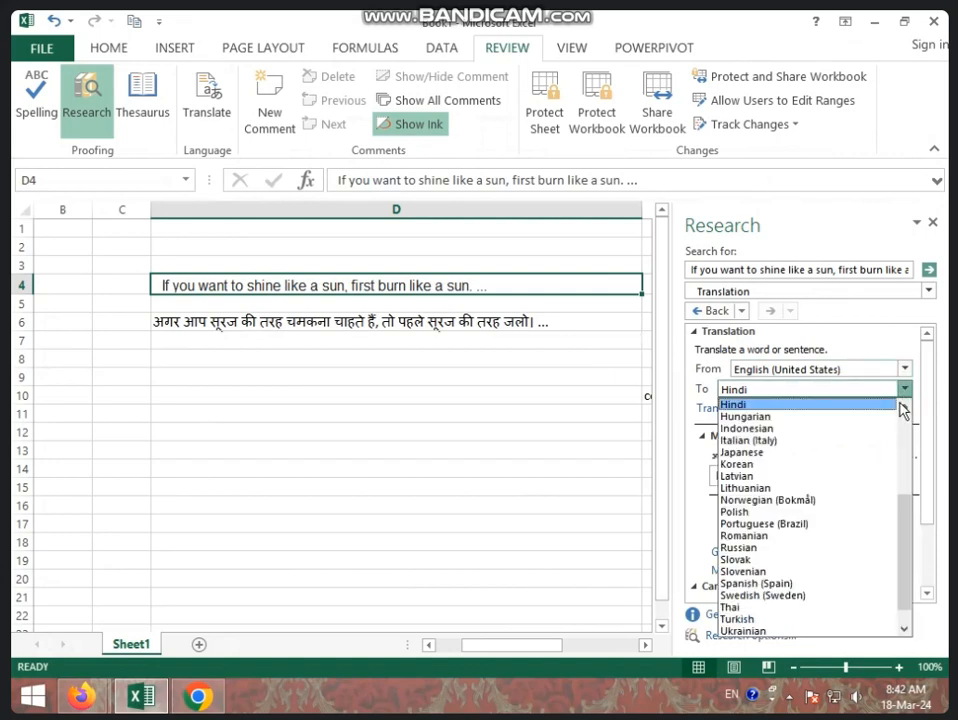
{"action": "key", "text": "u"}
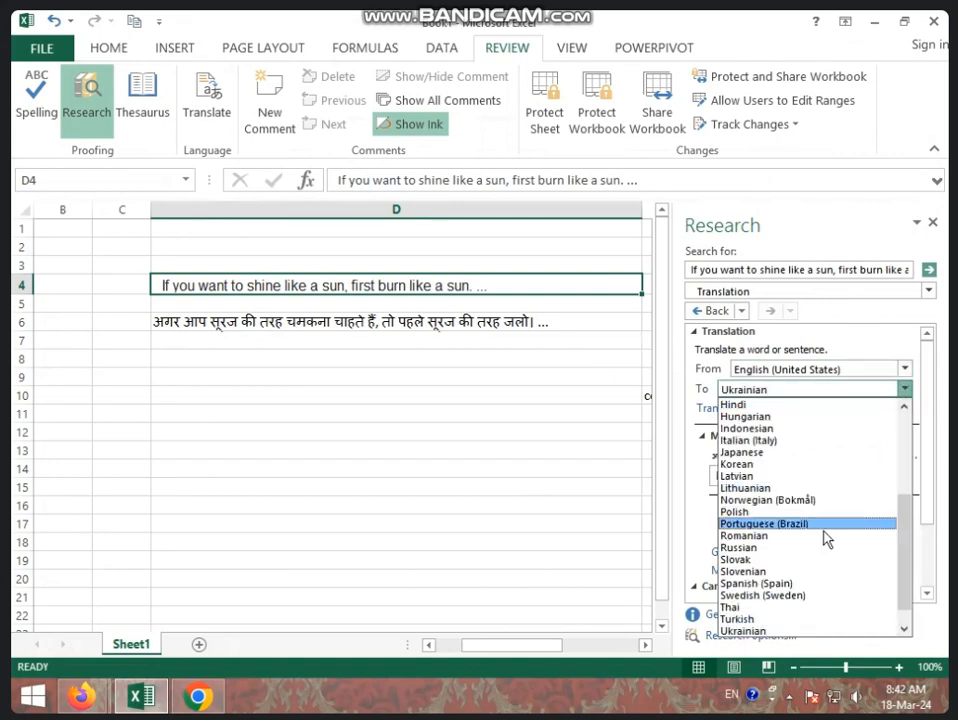
{"action": "scroll", "coordinate": [826, 540], "scroll_direction": "down", "scroll_amount": 1}
{"action": "left_click", "coordinate": [796, 619]}
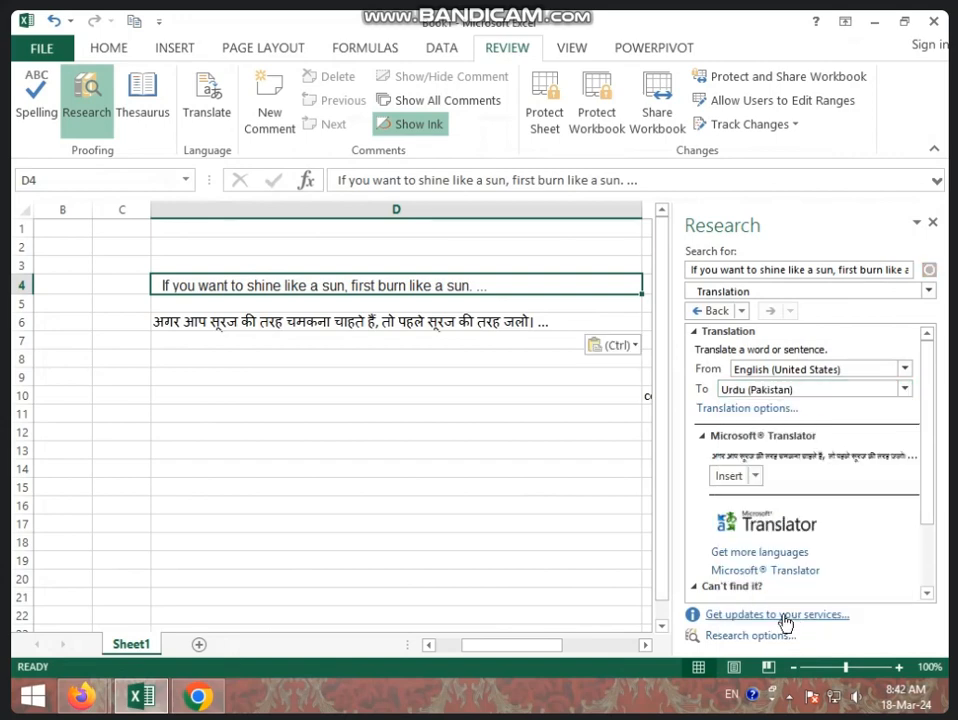
- Copy the Urdu translation into cell D8 and close the Research pane
{"action": "left_click", "coordinate": [757, 487]}
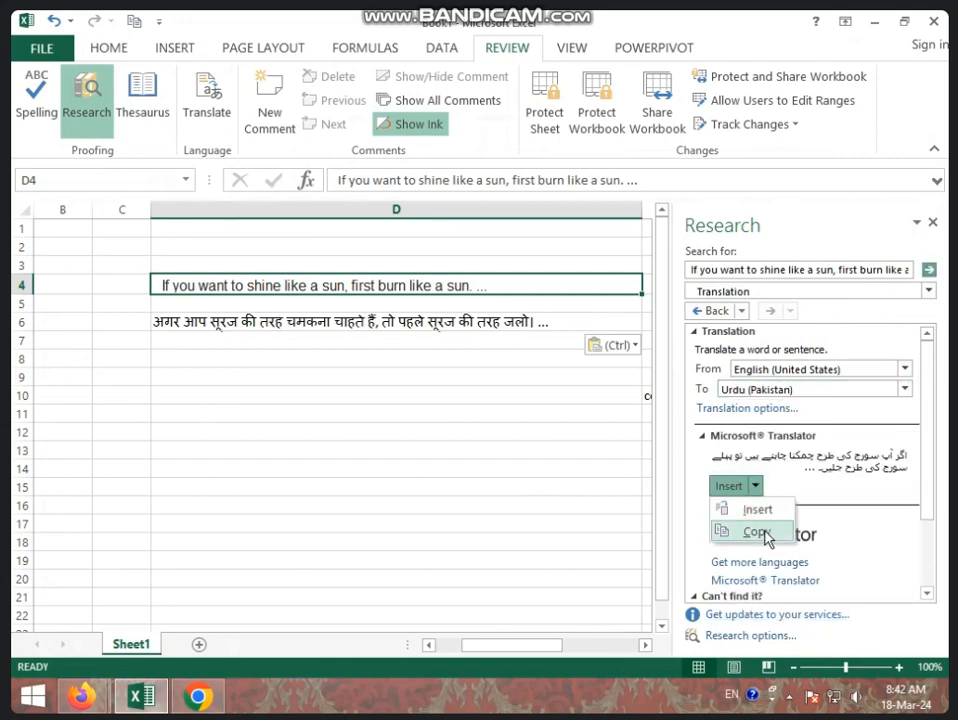
{"action": "left_click", "coordinate": [765, 541]}
{"action": "left_click", "coordinate": [370, 358]}
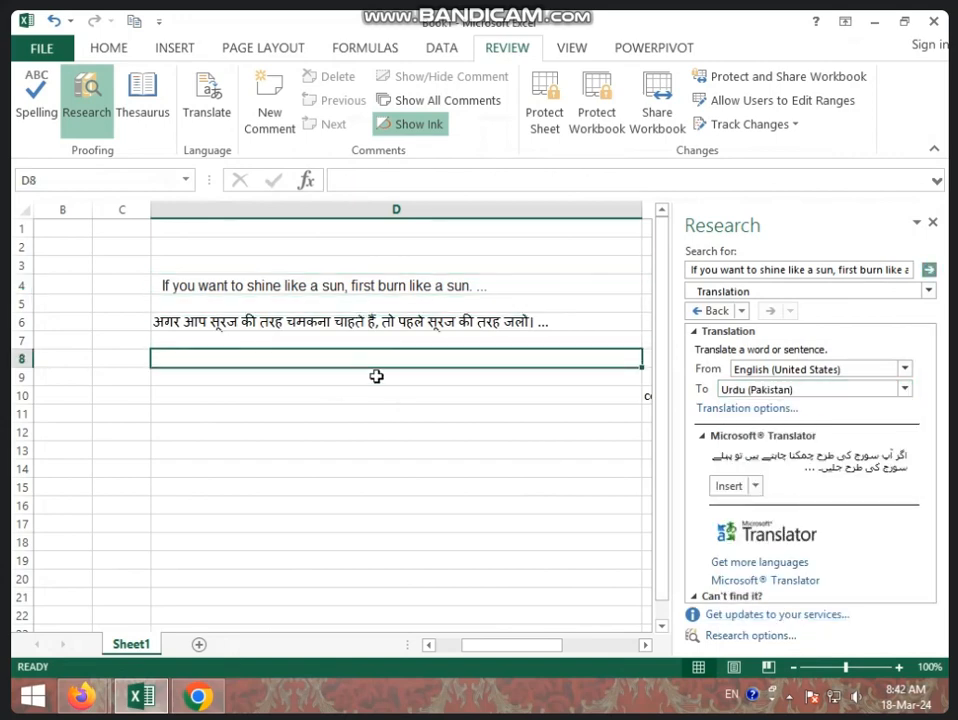
{"action": "key", "text": "ctrl+v"}
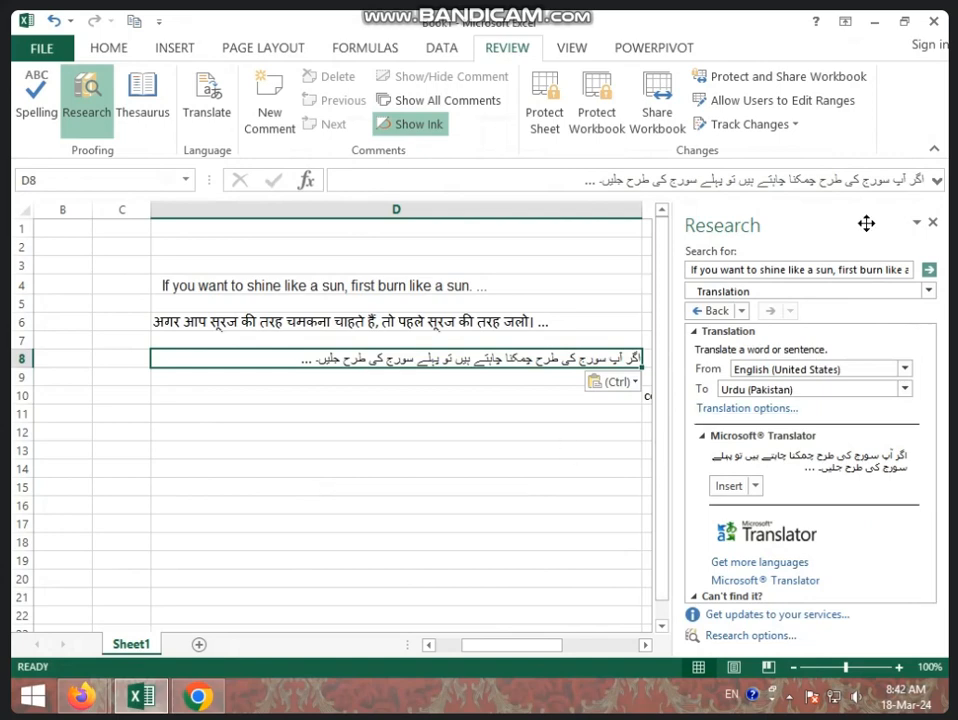
{"action": "left_click", "coordinate": [932, 222]}
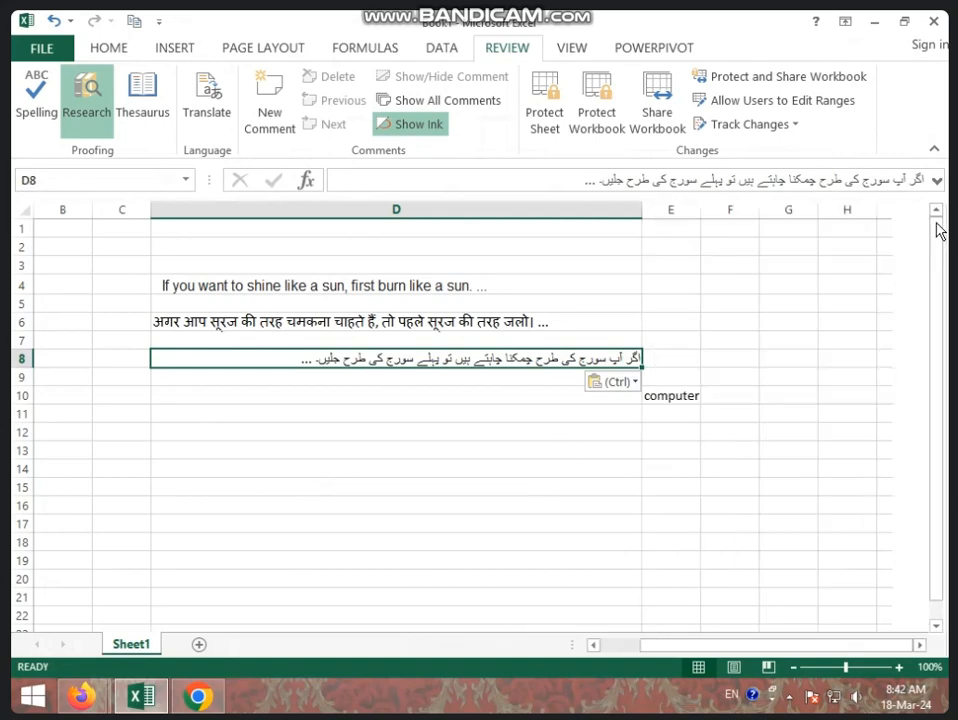
{"action": "left_click", "coordinate": [381, 433]}
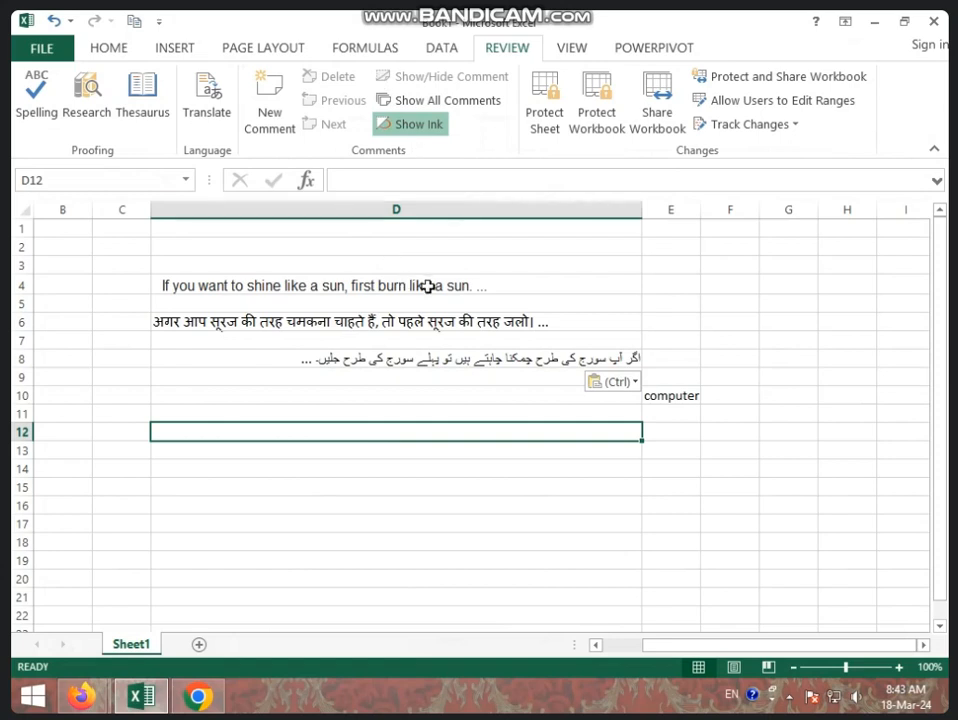
- Add a comment to cell D4 reading "SOME GREAT LINES USED BY A.P.J ABDUL KALAM SIR"
{"action": "left_click", "coordinate": [427, 287]}
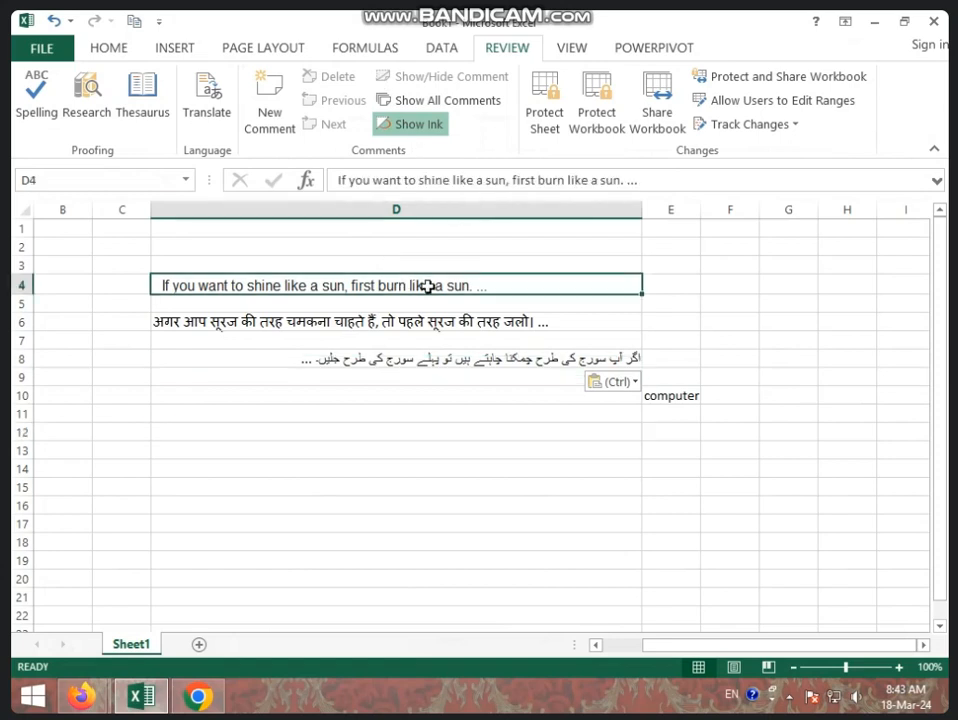
{"action": "left_click", "coordinate": [268, 131]}
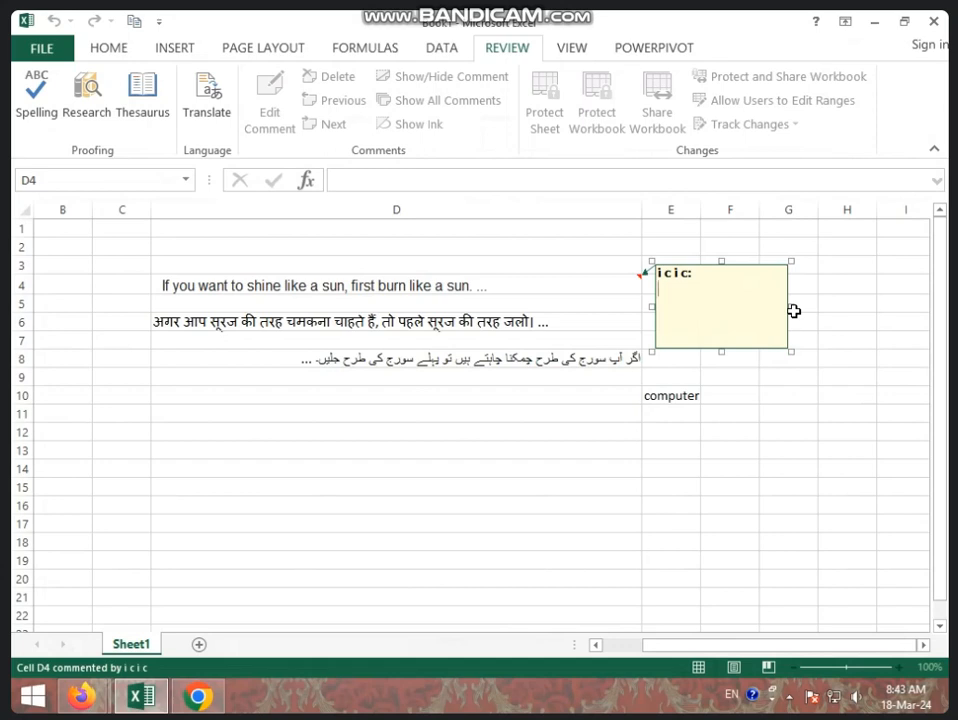
{"action": "type", "text": "great in"}
{"action": "key", "text": "BackSpace"}
{"action": "key", "text": "BackSpace"}
{"action": "key", "text": "BackSpace"}
{"action": "key", "text": "BackSpace"}
{"action": "key", "text": "BackSpace"}
{"action": "key", "text": "BackSpace"}
{"action": "key", "text": "BackSpace"}
{"action": "key", "text": "BackSpace"}
{"action": "key", "text": "BackSpace"}
{"action": "key", "text": "BackSpace"}
{"action": "key", "text": "BackSpace"}
{"action": "key", "text": "BackSpace"}
{"action": "type", "text": "SOME GREAT"}
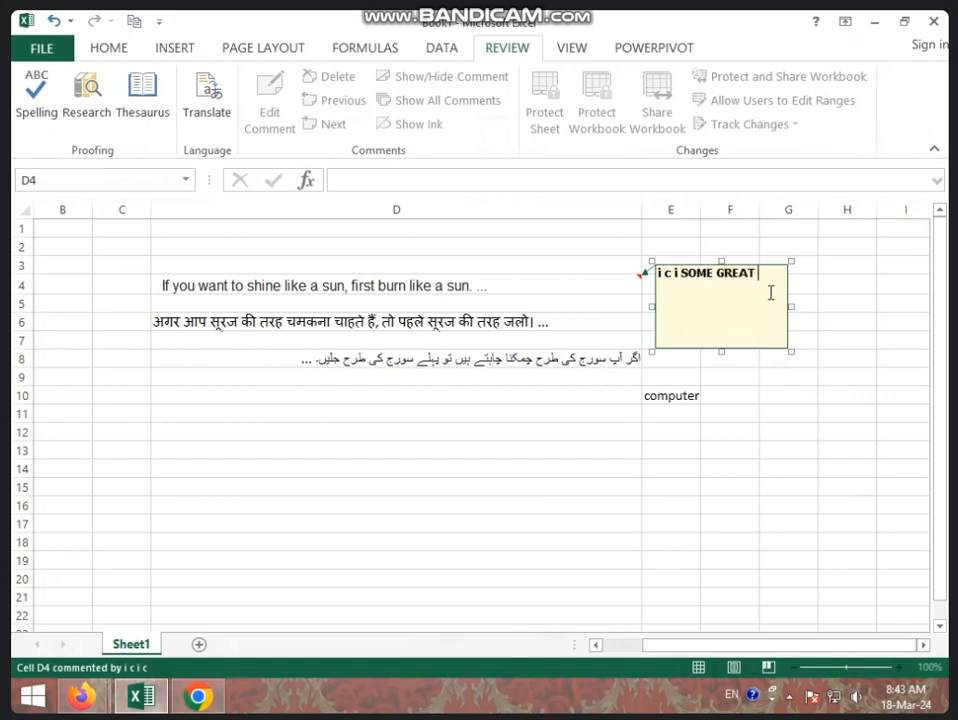
{"action": "type", "text": " LINES USED"}
{"action": "key", "text": "BackSpace"}
{"action": "type", "text": "D BY "}
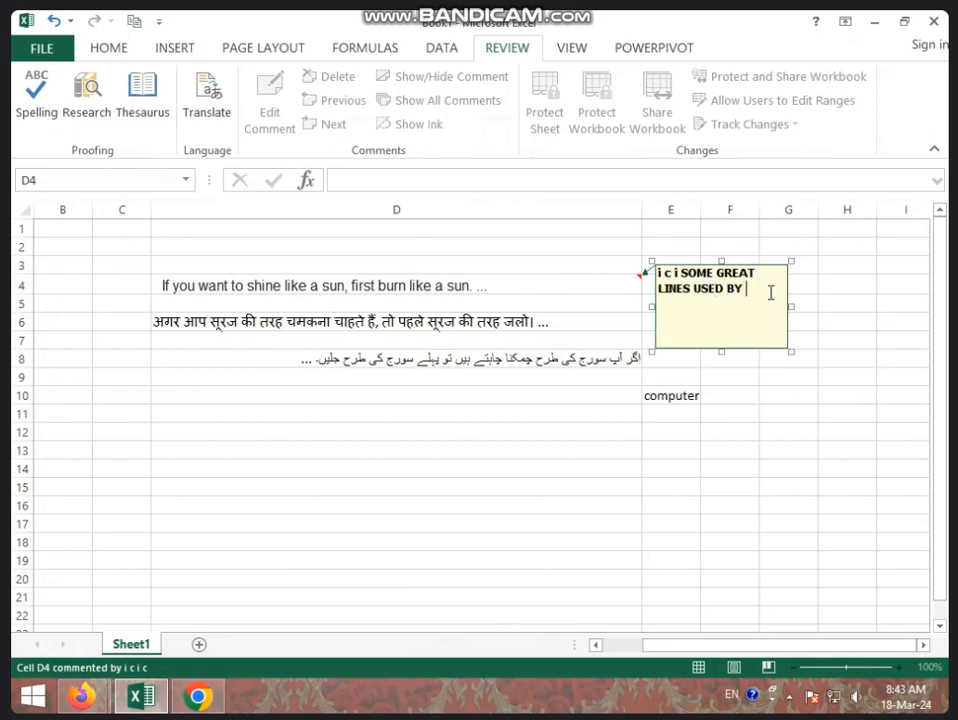
{"action": "type", "text": "SIR"}
{"action": "key", "text": "BackSpace"}
{"action": "key", "text": "BackSpace"}
{"action": "key", "text": "BackSpace"}
{"action": "type", "text": "A.P.J ABDUL KAA"}
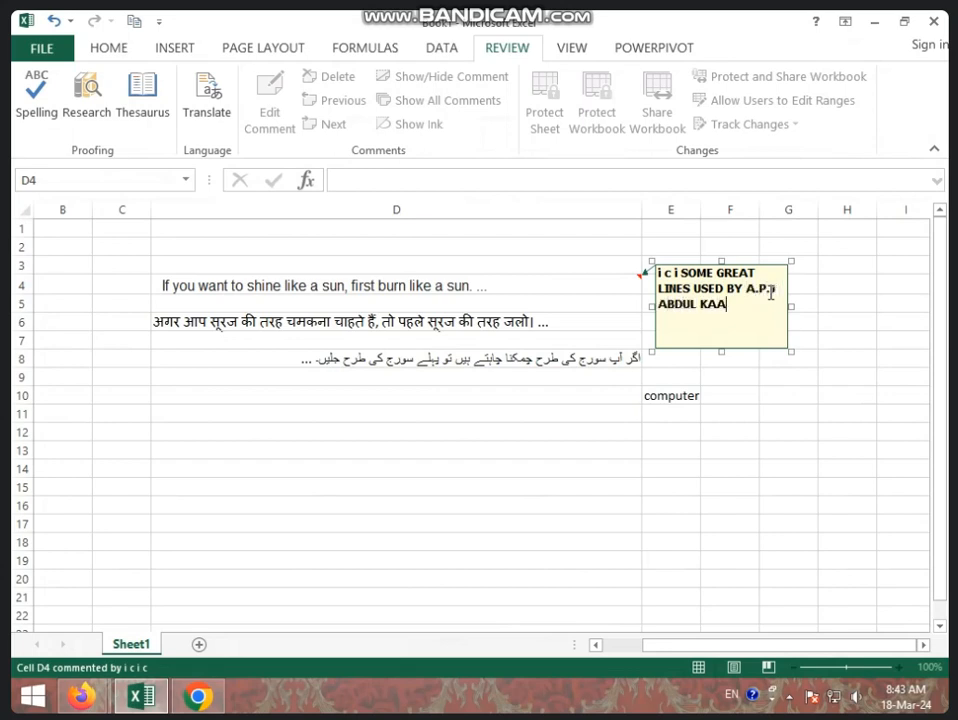
{"action": "key", "text": "BackSpace"}
{"action": "type", "text": "LAM SIR"}
{"action": "left_click", "coordinate": [590, 453]}
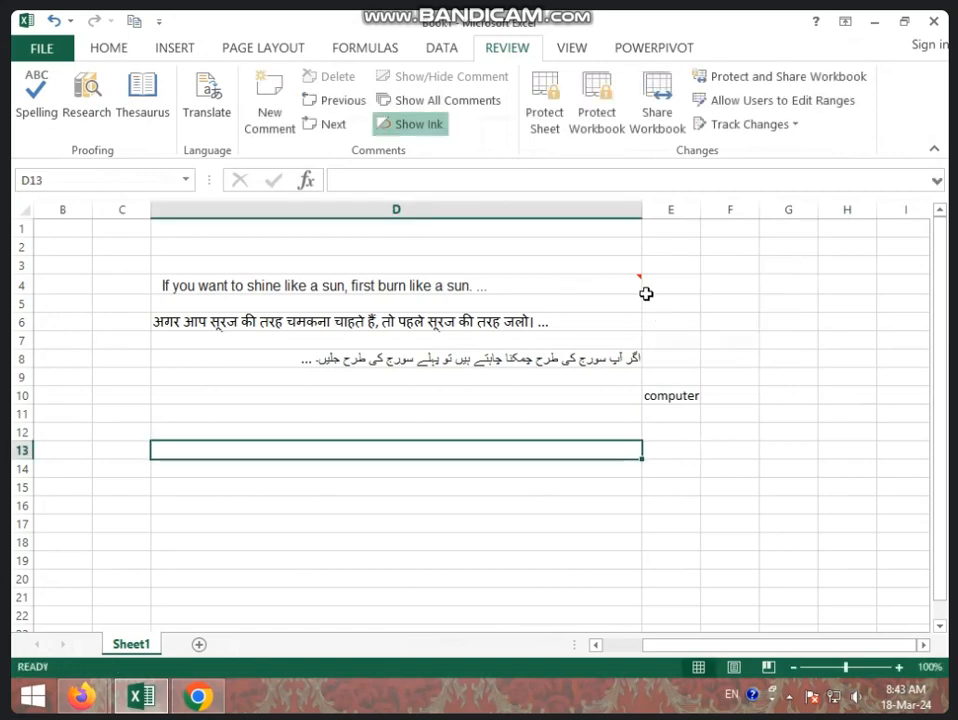
- View the comment attached to the English quote in cell D4
{"action": "left_click", "coordinate": [552, 281]}
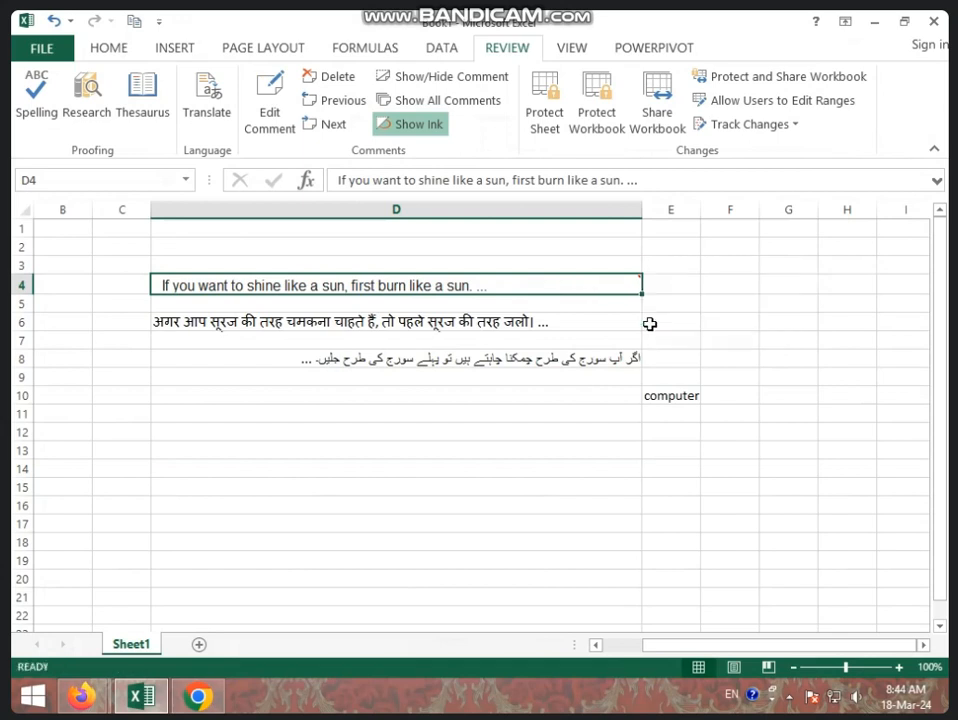
{"action": "mouse_move", "coordinate": [635, 281]}
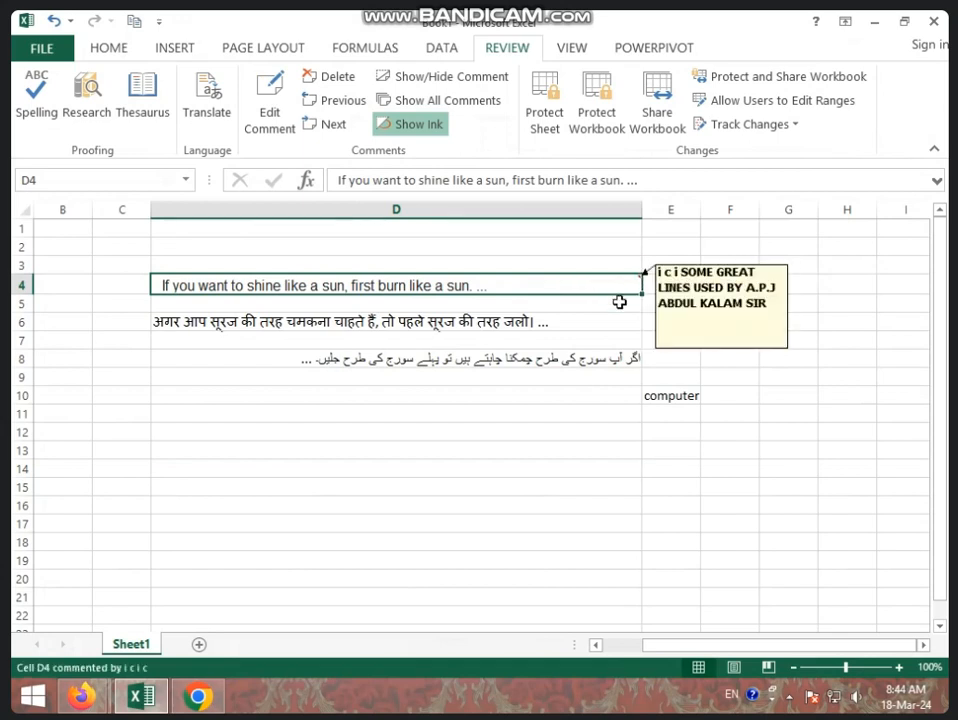
{"action": "left_click", "coordinate": [559, 475]}
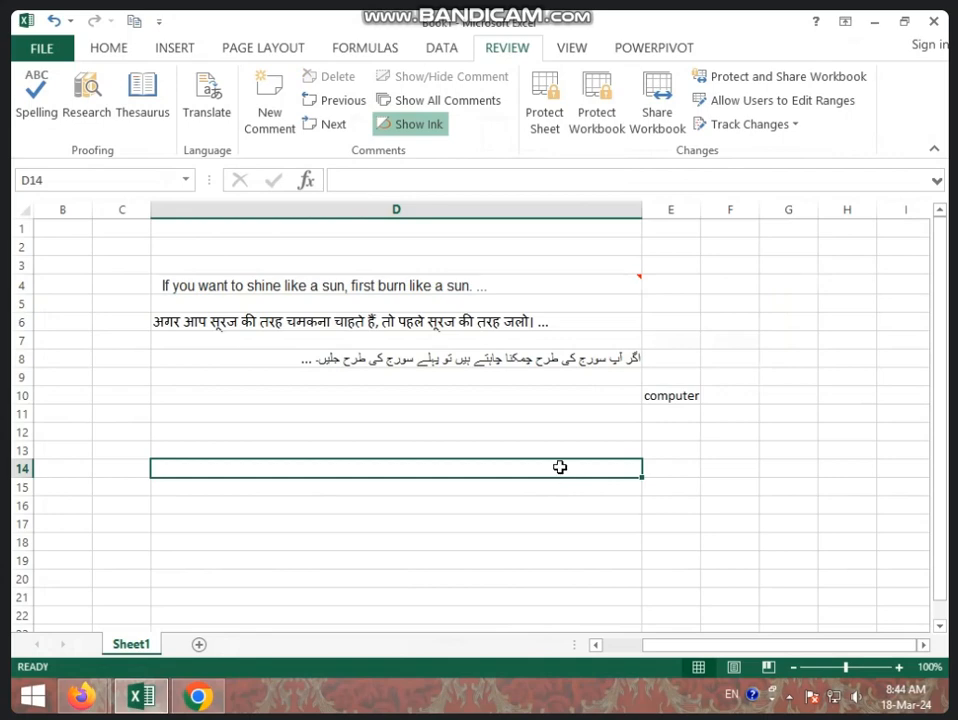
- Show all comments on the sheet and hide them again
{"action": "left_click", "coordinate": [555, 282]}
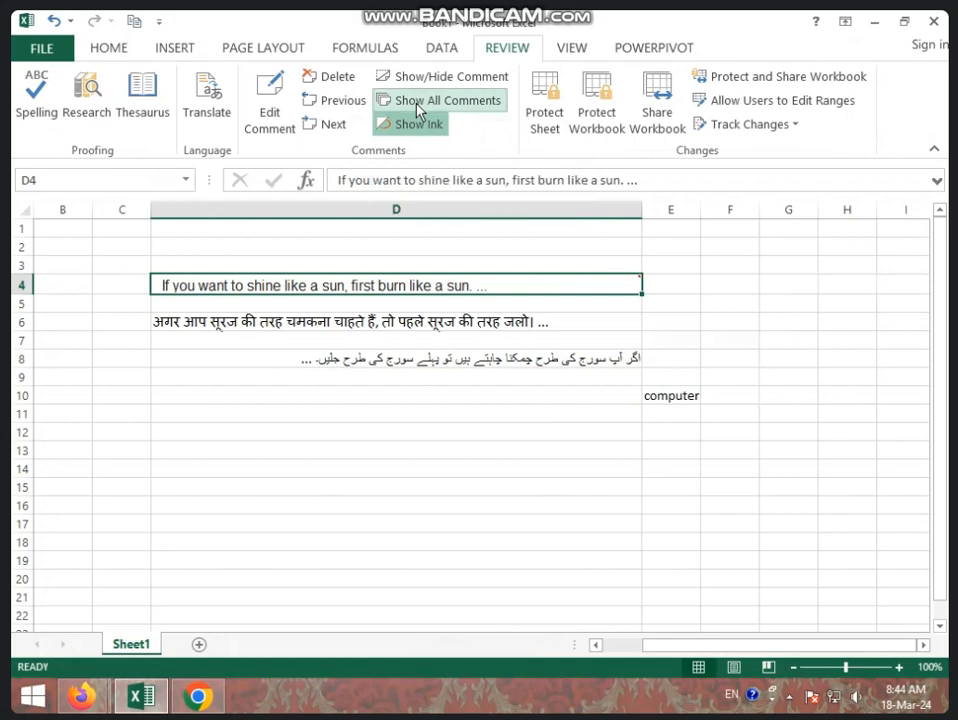
{"action": "left_click", "coordinate": [418, 110]}
{"action": "left_click", "coordinate": [589, 386]}
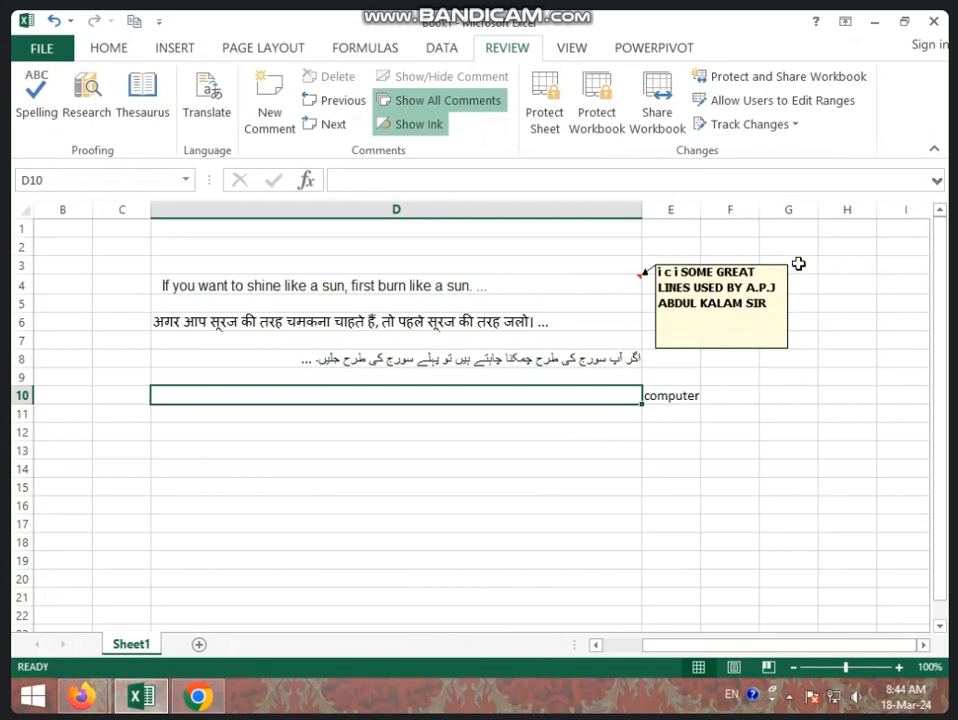
{"action": "left_click", "coordinate": [494, 102]}
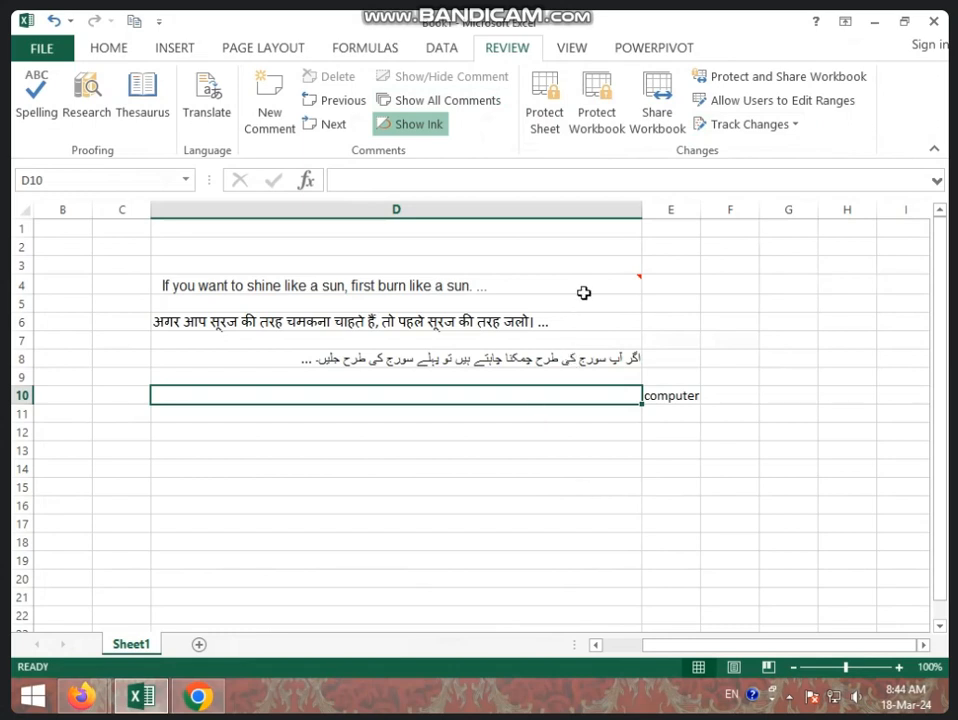
- View the comment on cell D4 again while Show All Comments is off
{"action": "mouse_move", "coordinate": [592, 289]}
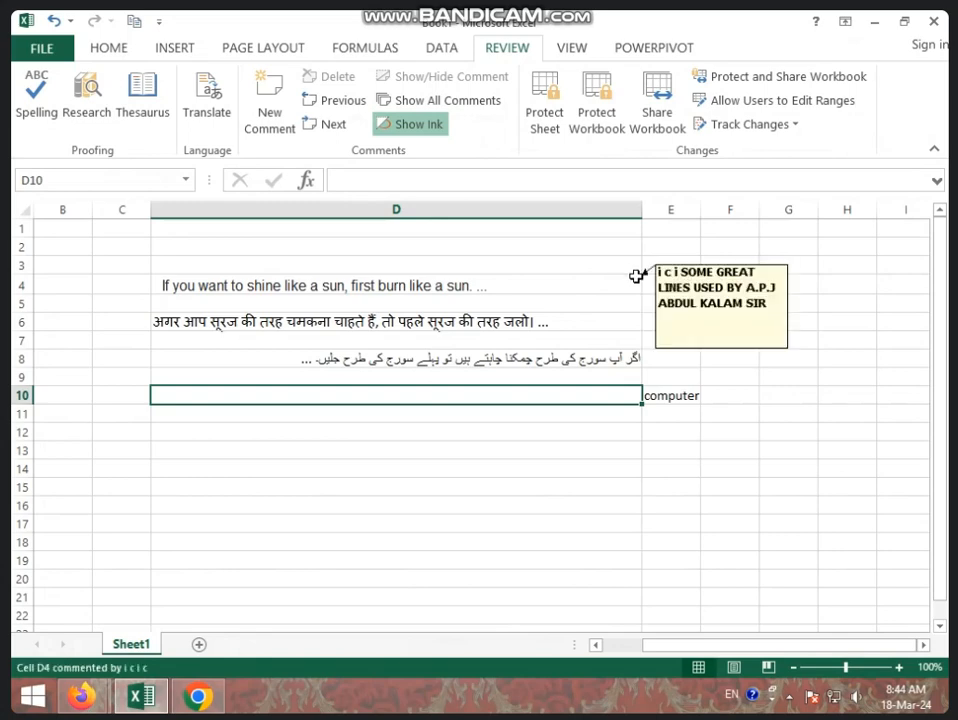
{"action": "left_click", "coordinate": [634, 280]}
{"action": "left_click", "coordinate": [616, 401]}
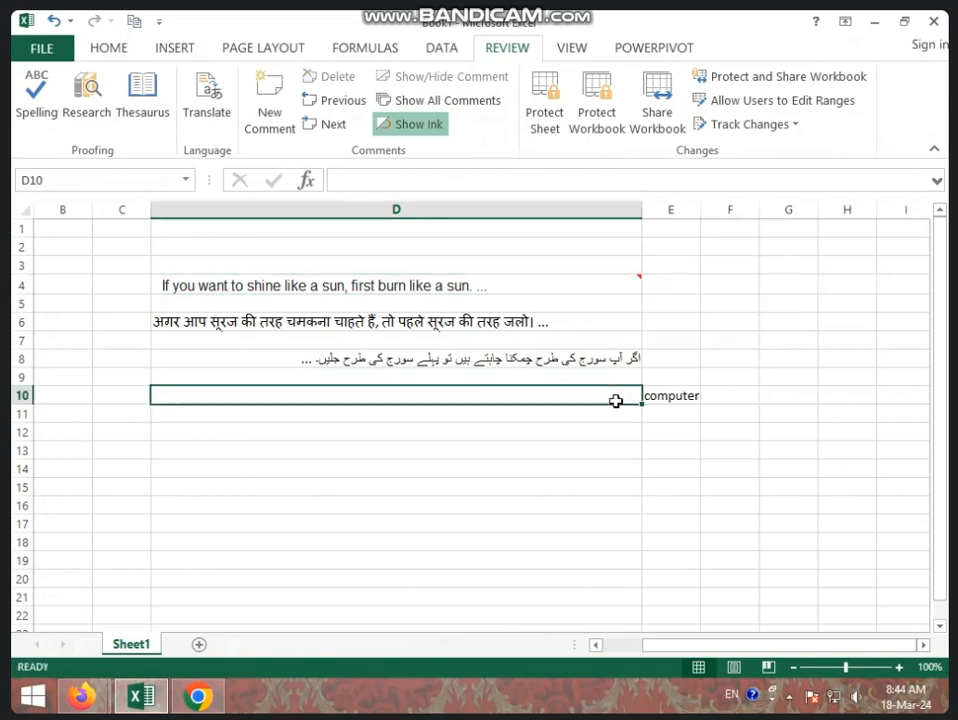
{"action": "left_click", "coordinate": [599, 289]}
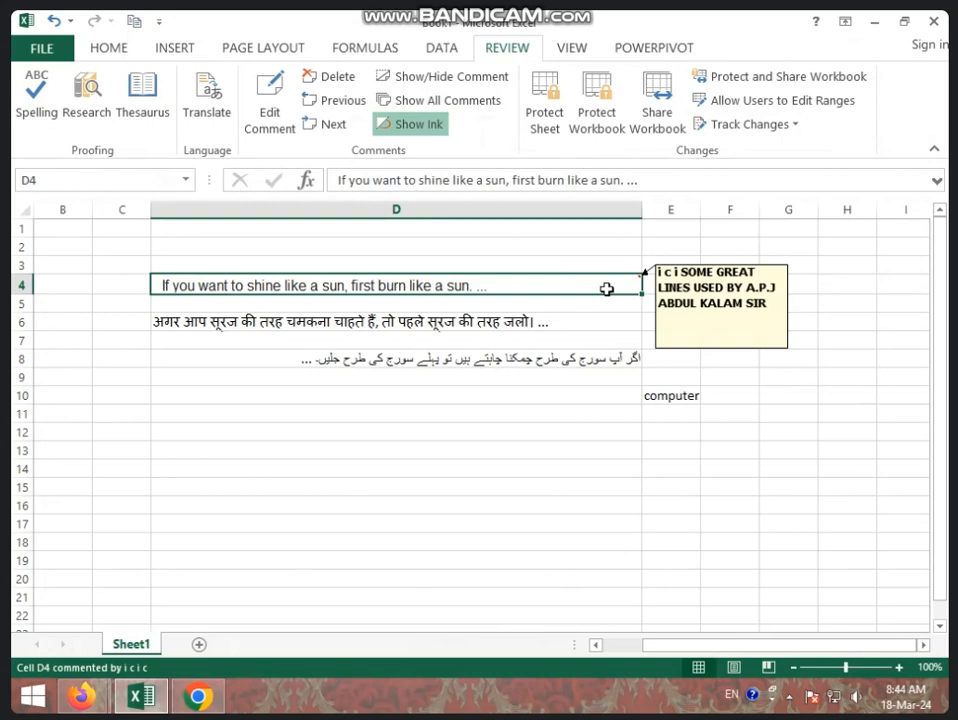
{"action": "left_click", "coordinate": [600, 330]}
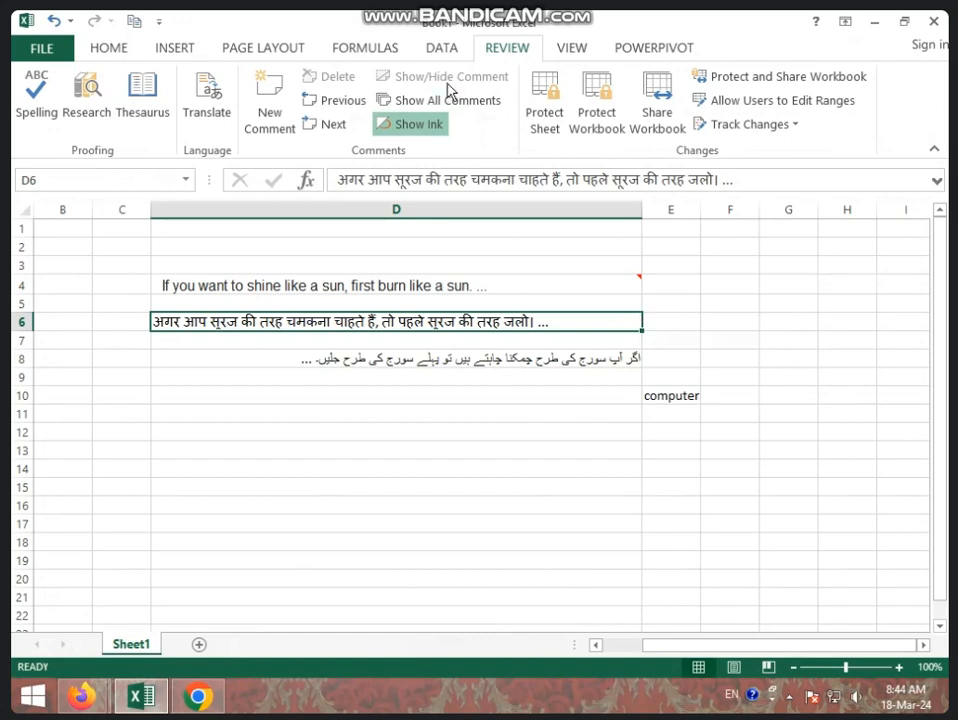
- Turn on Show All Comments so the comment on cell D4 stays displayed
{"action": "left_click", "coordinate": [533, 278]}
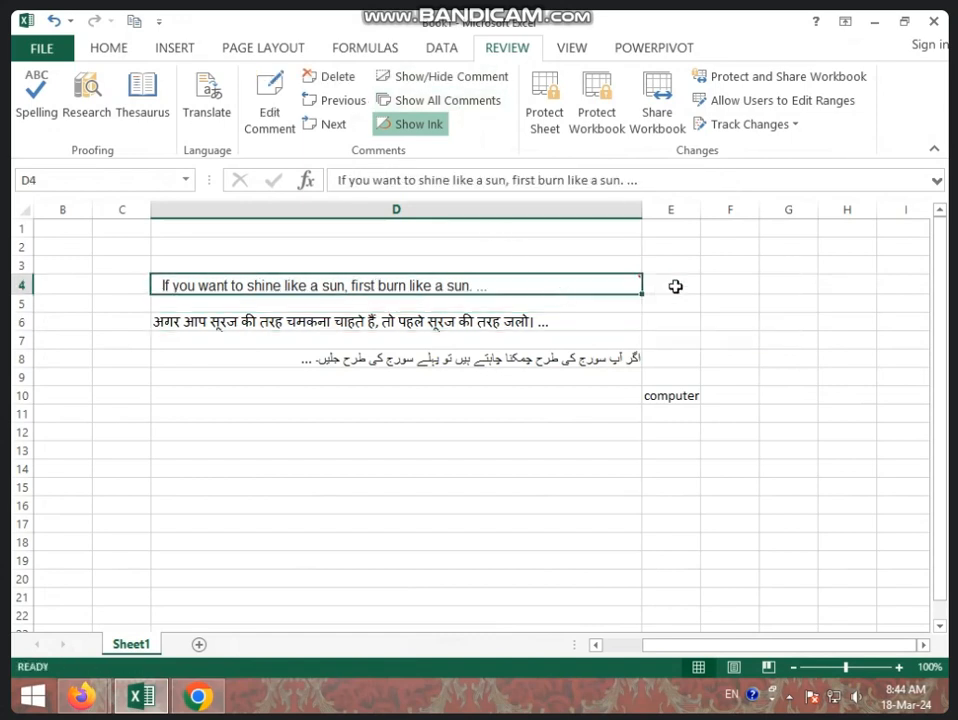
{"action": "left_click", "coordinate": [474, 104]}
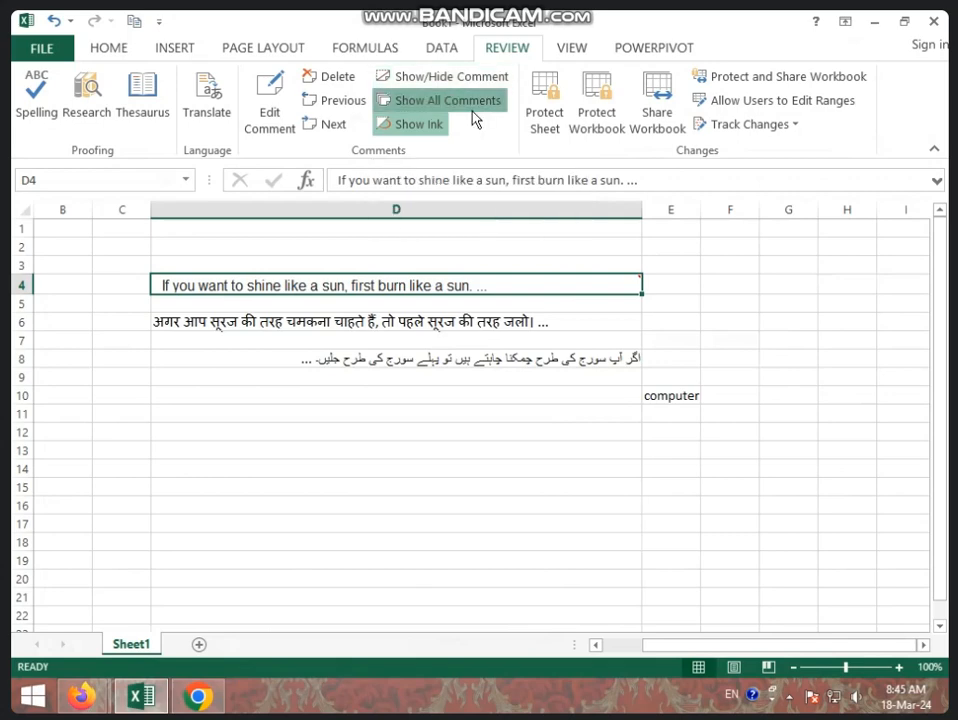
{"action": "left_click", "coordinate": [527, 435]}
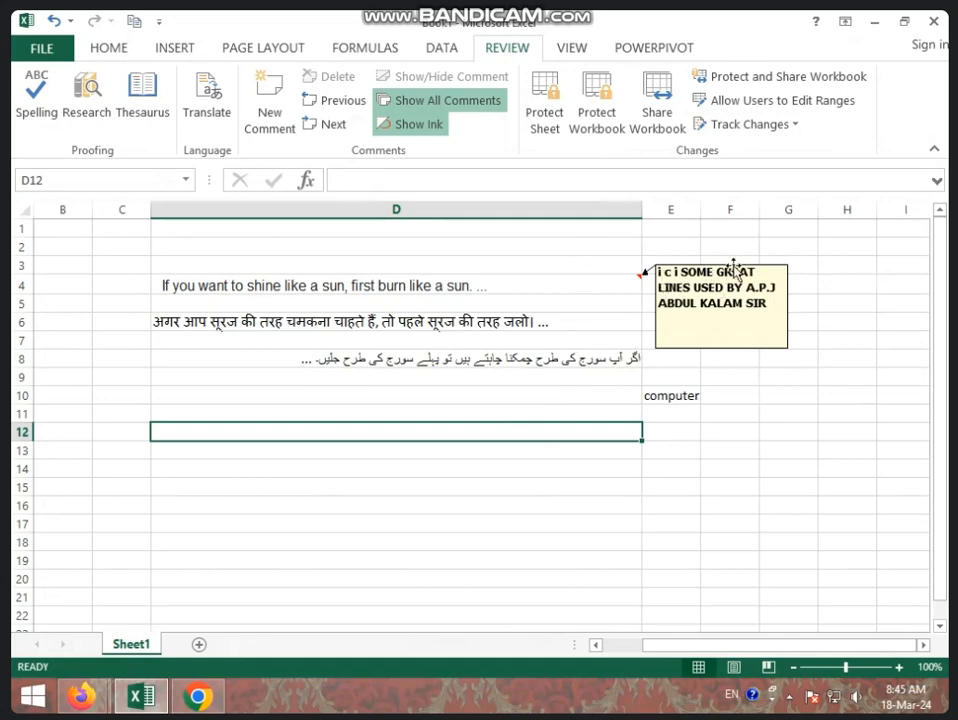
- Hide the individual comment on cell D4 and turn off both Show All Comments and Show Ink
{"action": "left_click", "coordinate": [575, 282]}
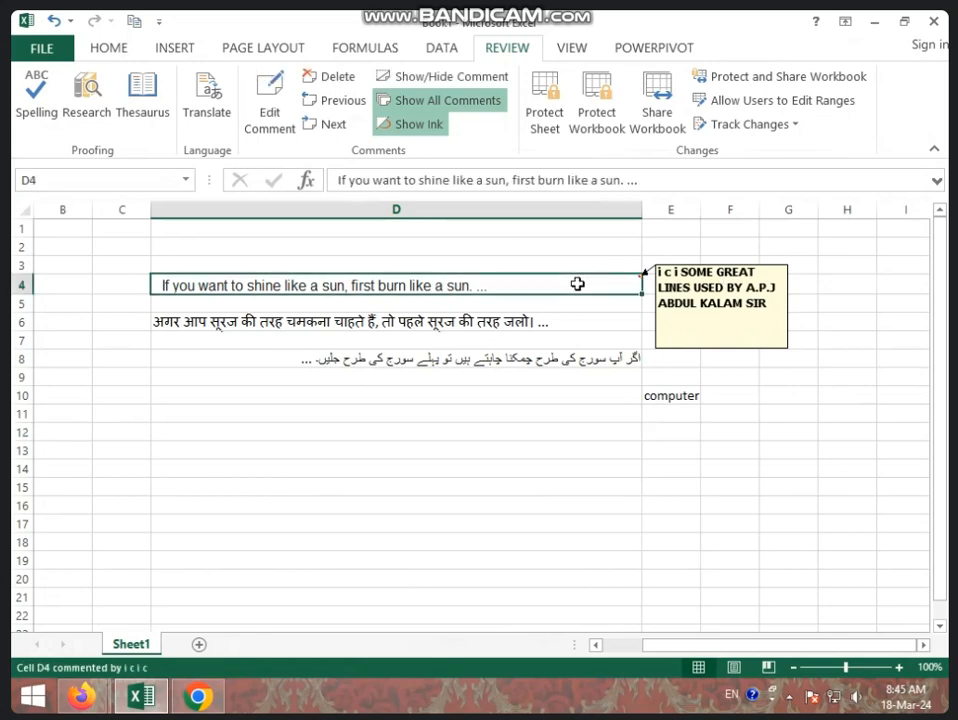
{"action": "left_click", "coordinate": [491, 86]}
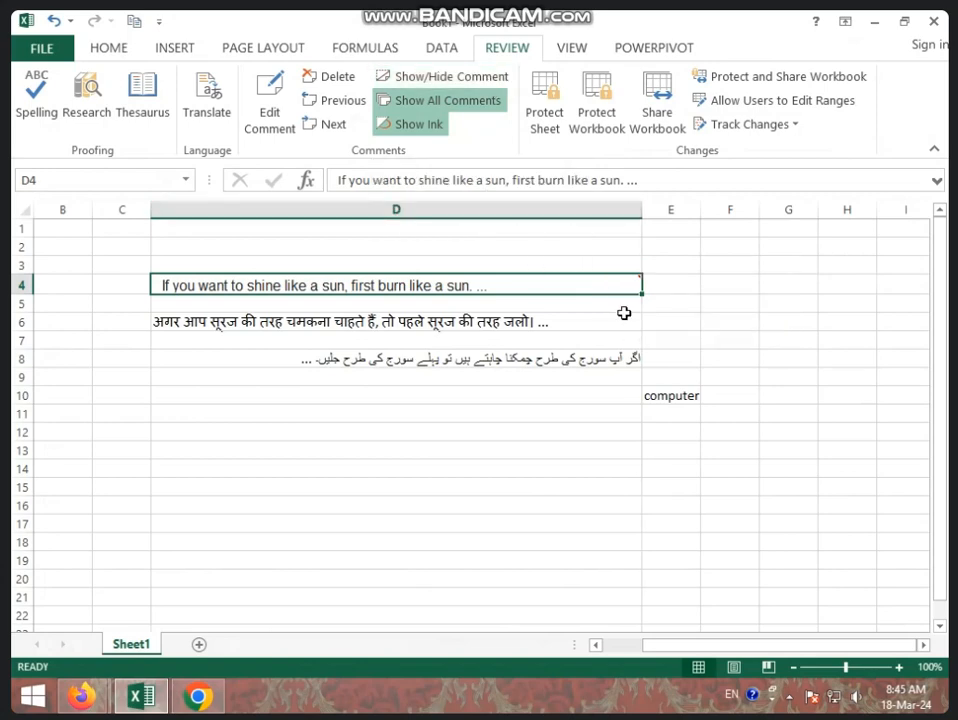
{"action": "left_click", "coordinate": [492, 430]}
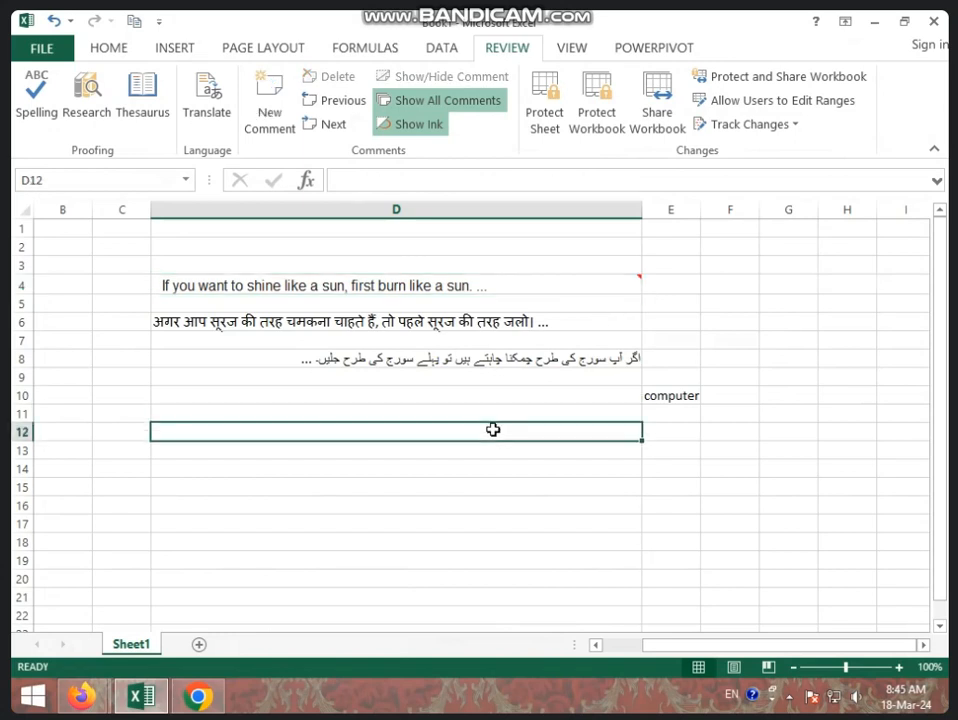
{"action": "left_click", "coordinate": [436, 101]}
{"action": "left_click", "coordinate": [419, 124]}
- Add a comment to the Hindi translation in cell D6, starting with the text "HI"
{"action": "left_click", "coordinate": [474, 320]}
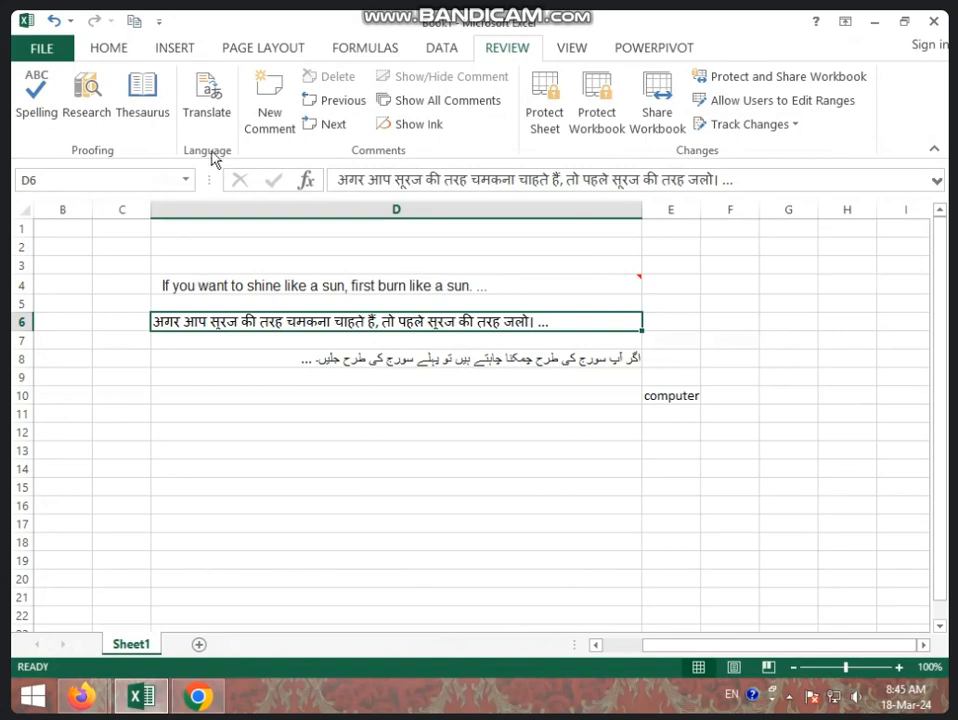
{"action": "left_click", "coordinate": [268, 115]}
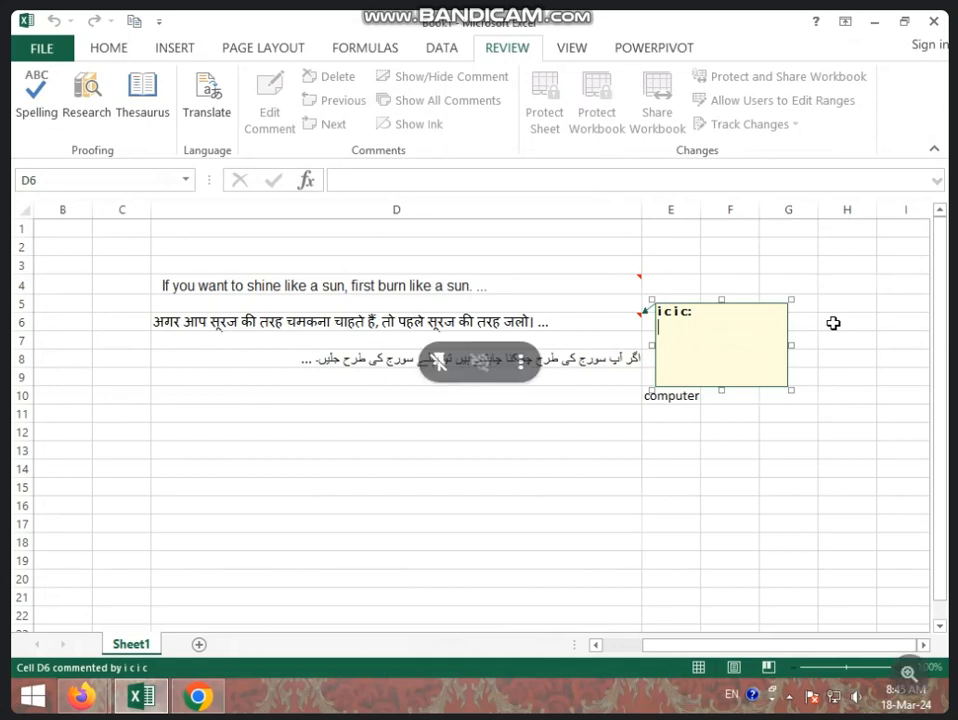
{"action": "type", "text": "HIN"}
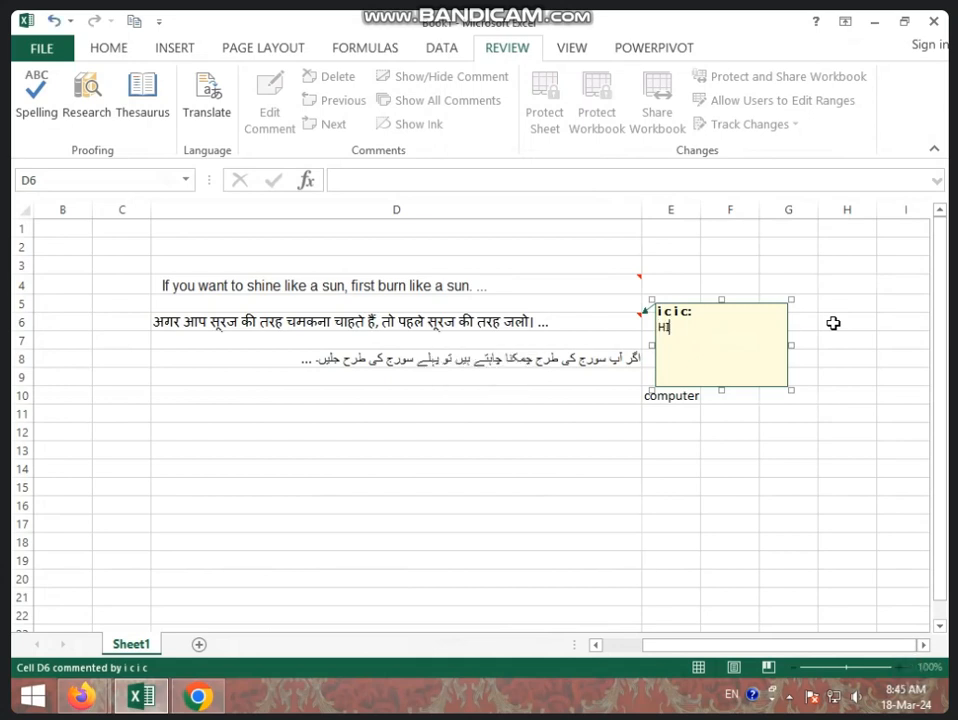